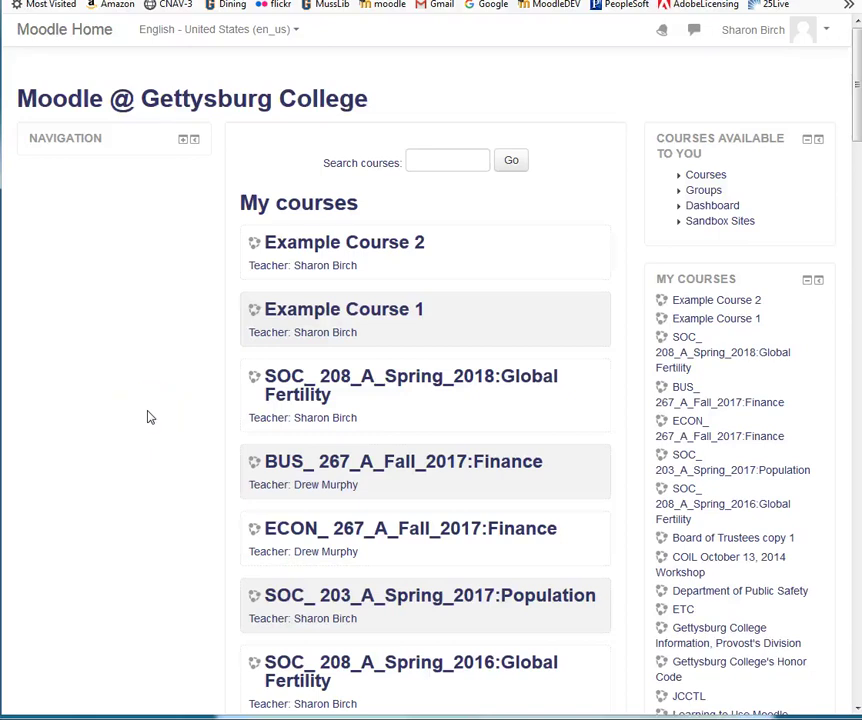
- Open Example Course 2 from the My courses list on the Moodle home page
click(348, 250)
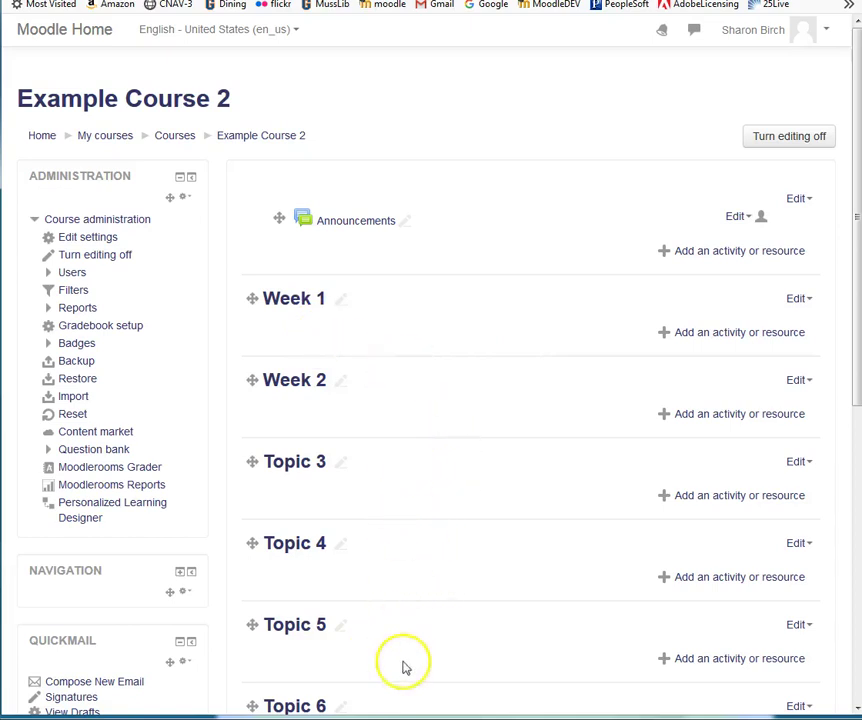
- In Week 1's activity chooser, select the File resource type under Resources and add it
click(724, 334)
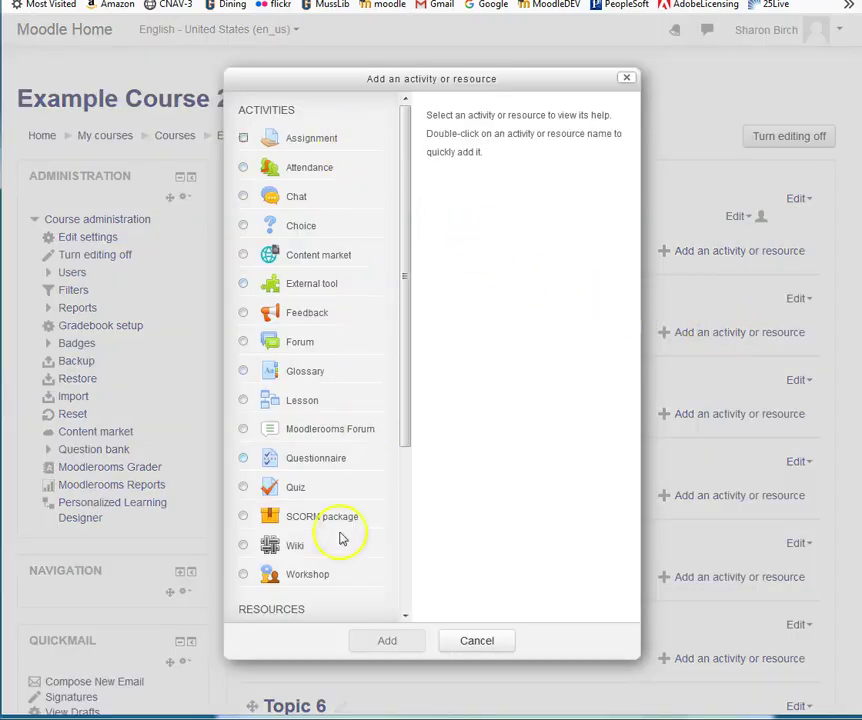
drag(409, 189, 418, 422)
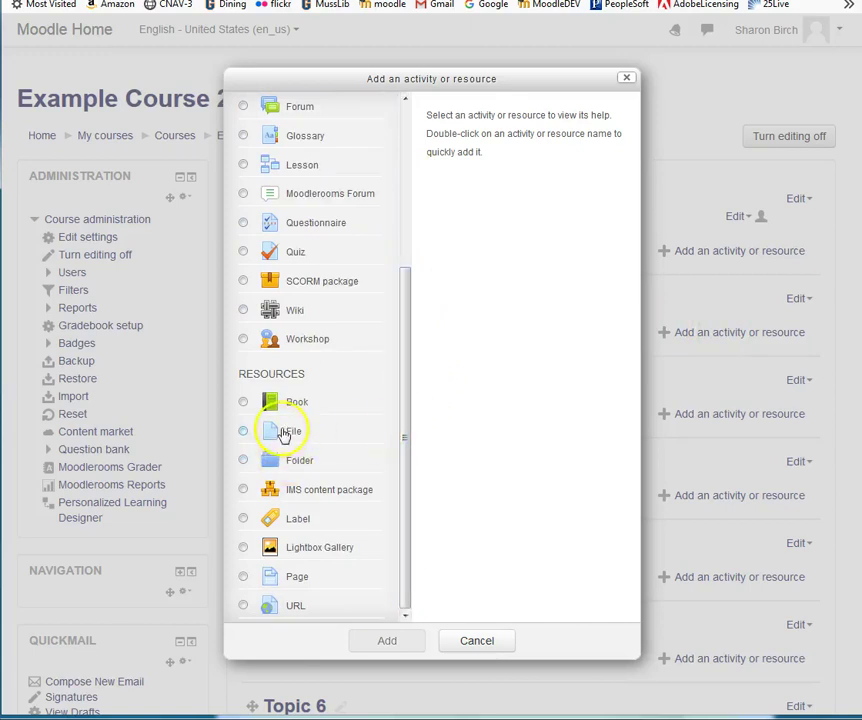
click(243, 432)
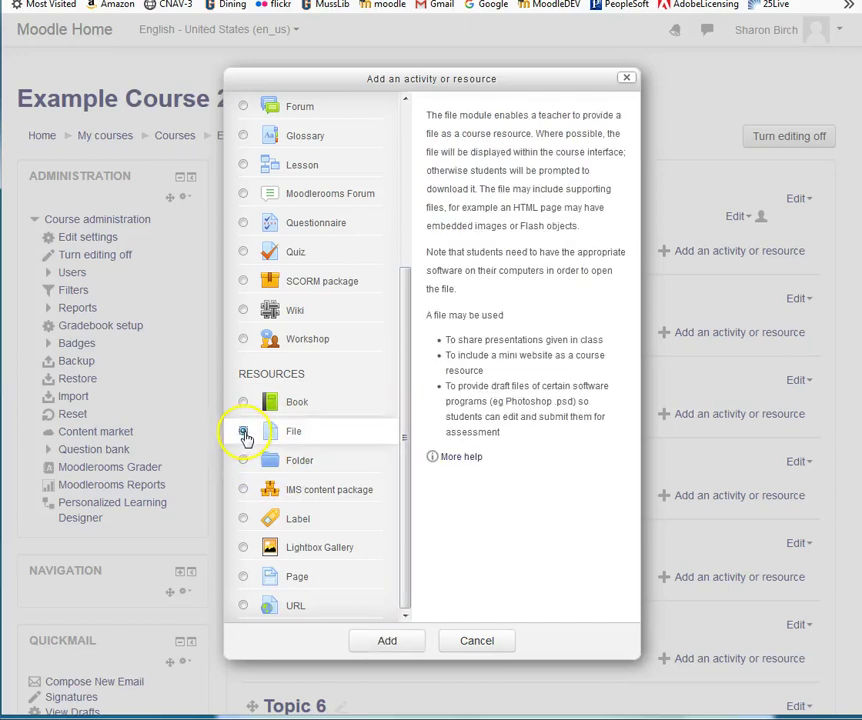
click(387, 641)
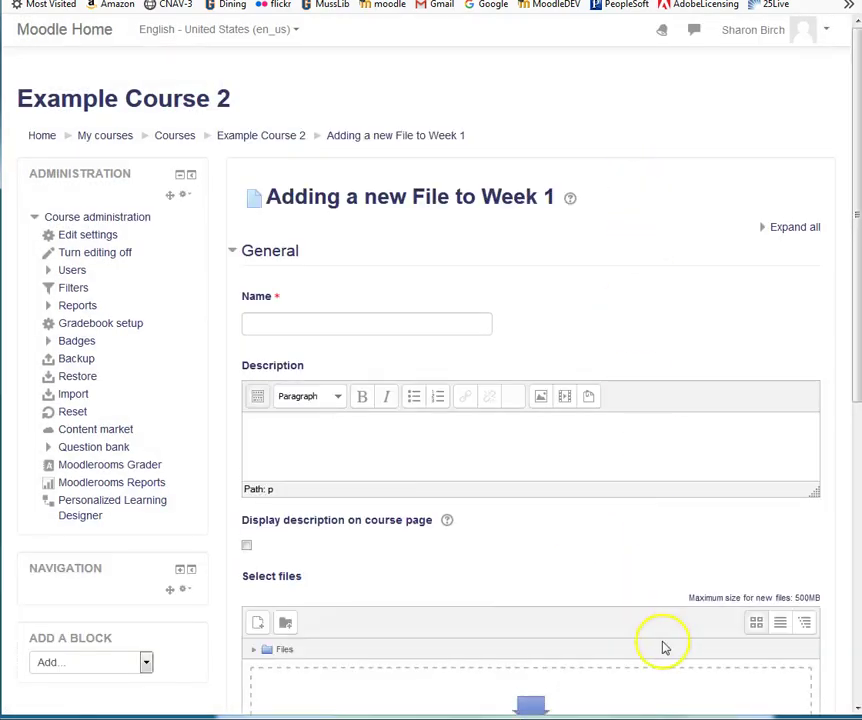
- Name the resource 'Syllabus' and attach 'Soc 208 2018 Syllabus.docx' by dragging it in
click(301, 321)
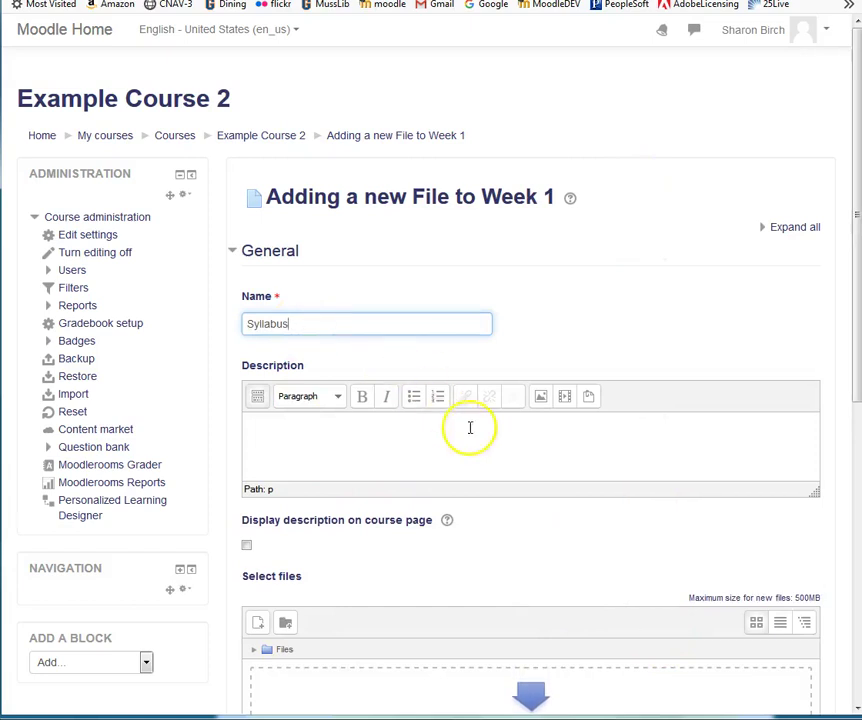
scroll(471, 427, down, 5)
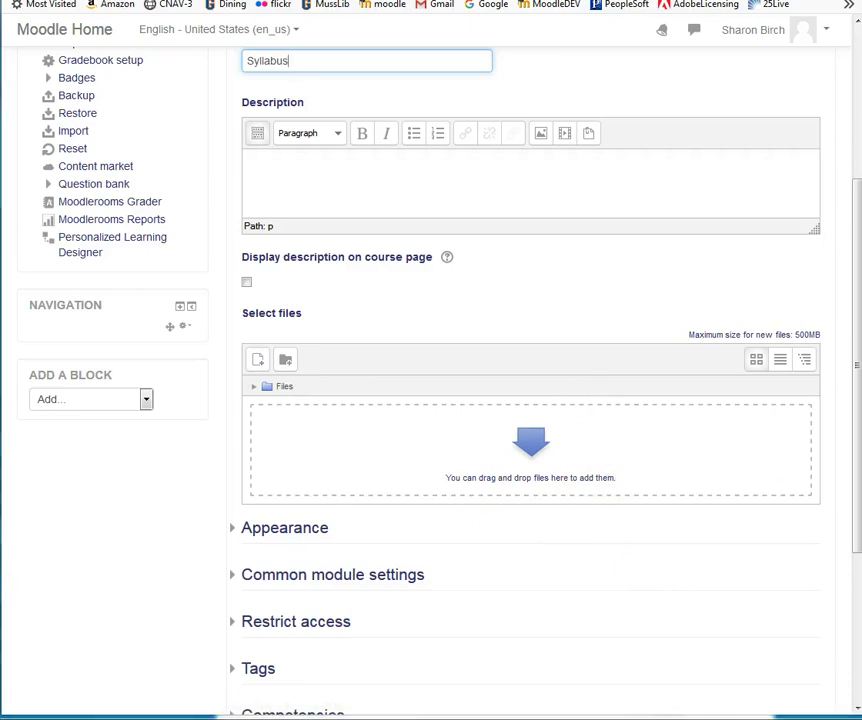
drag(861, 490, 602, 443)
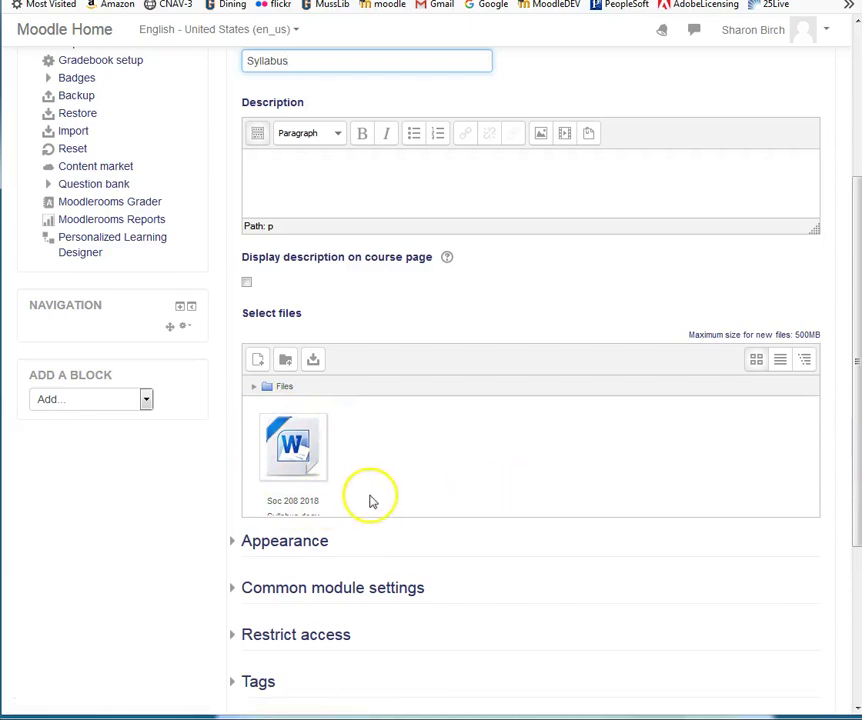
- Review the Syllabus form, expanding and then collapsing the Restrict access section
scroll(372, 497, down, 3)
scroll(372, 497, up, 1)
scroll(370, 494, up, 1)
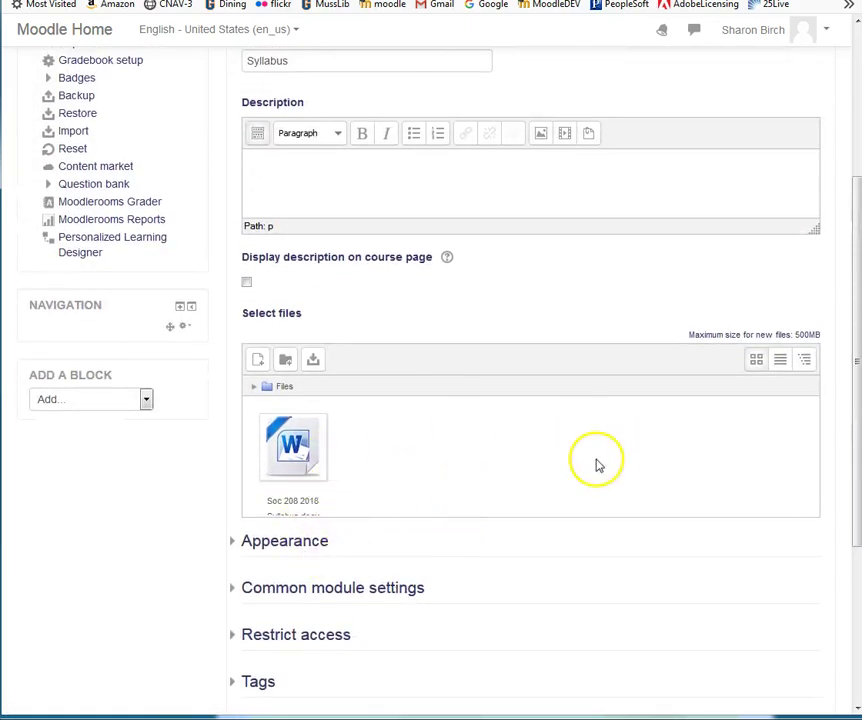
scroll(540, 437, up, 3)
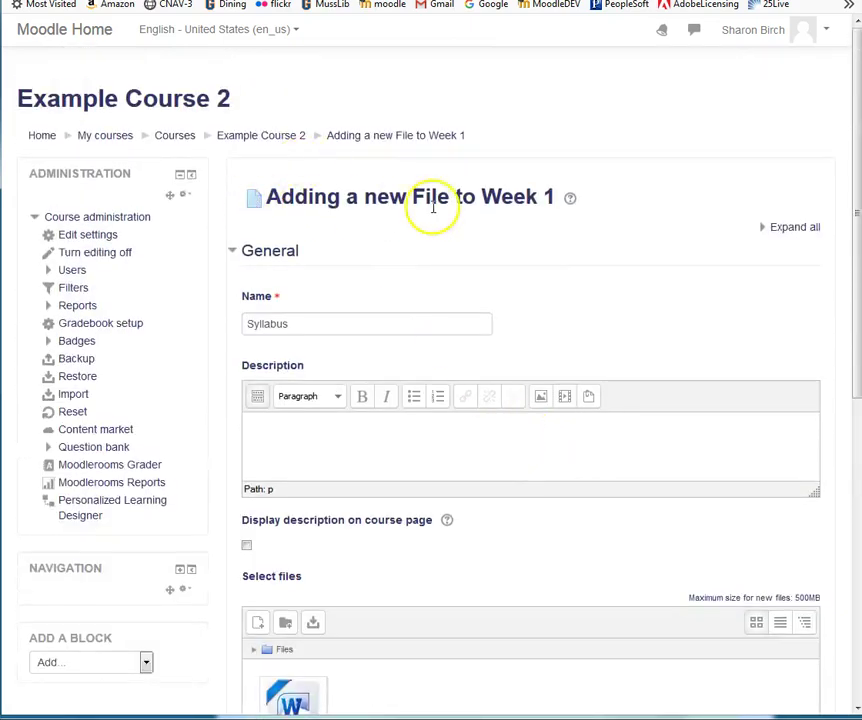
scroll(545, 485, down, 4)
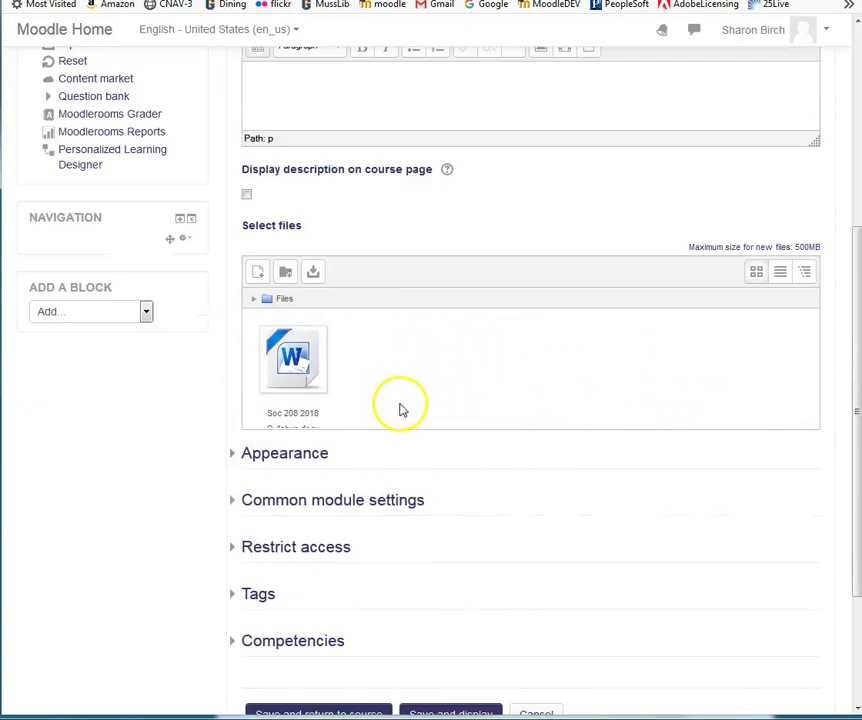
scroll(424, 408, down, 2)
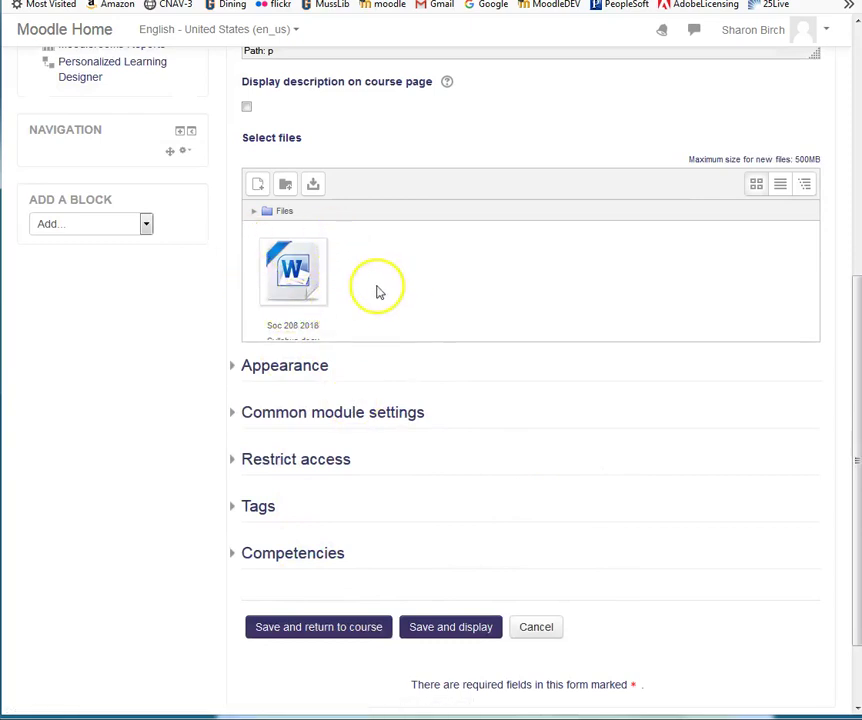
scroll(381, 323, up, 3)
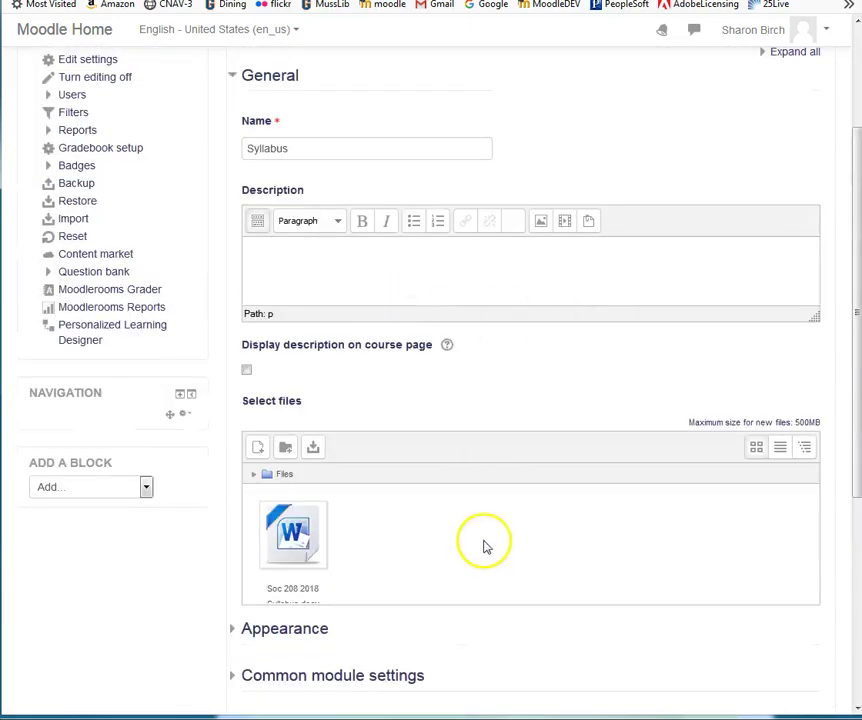
scroll(488, 547, down, 2)
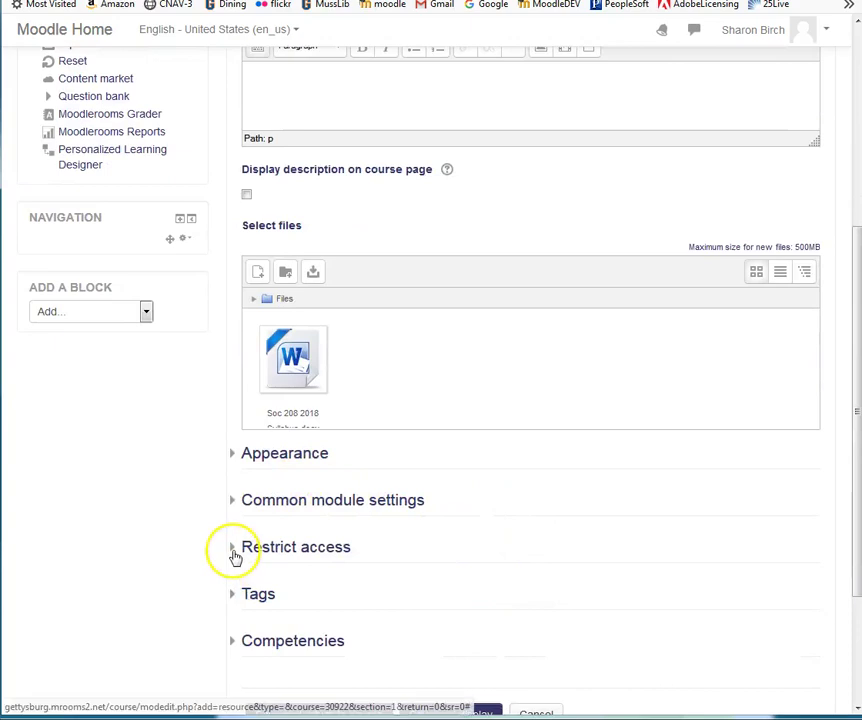
click(235, 552)
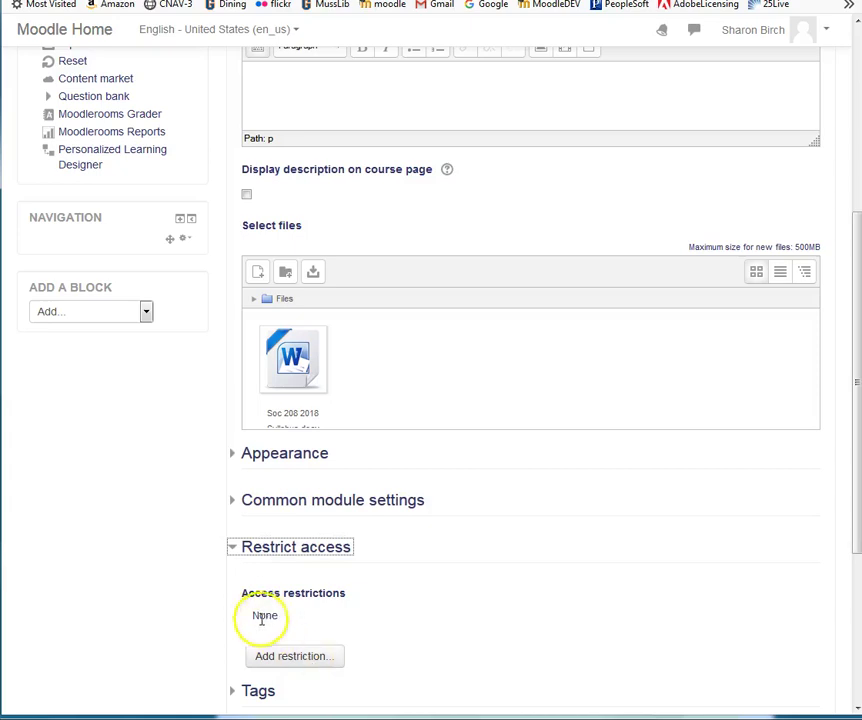
click(232, 552)
- Save the Syllabus resource and return to the course page
scroll(521, 607, down, 3)
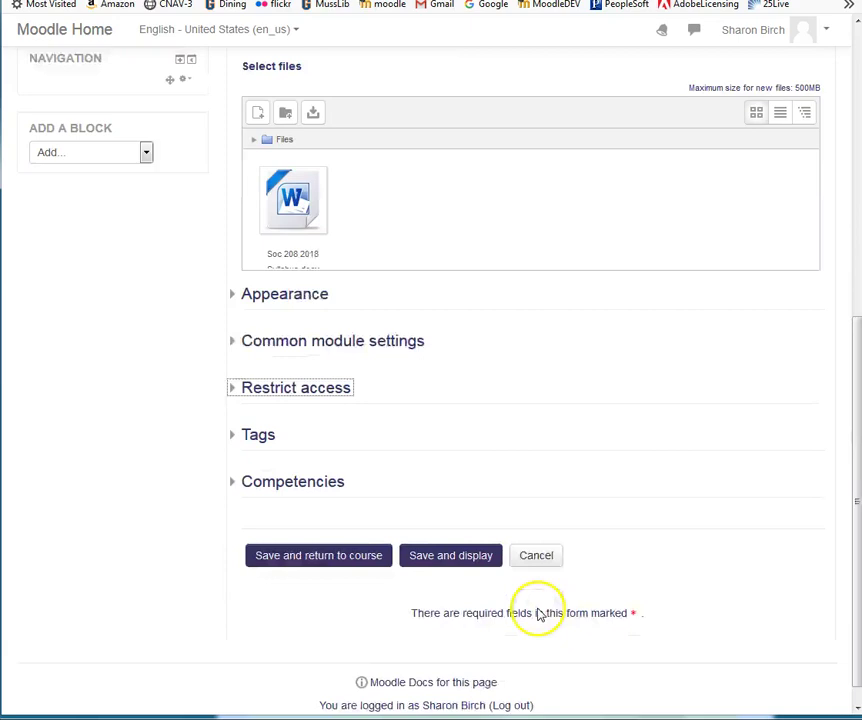
click(327, 546)
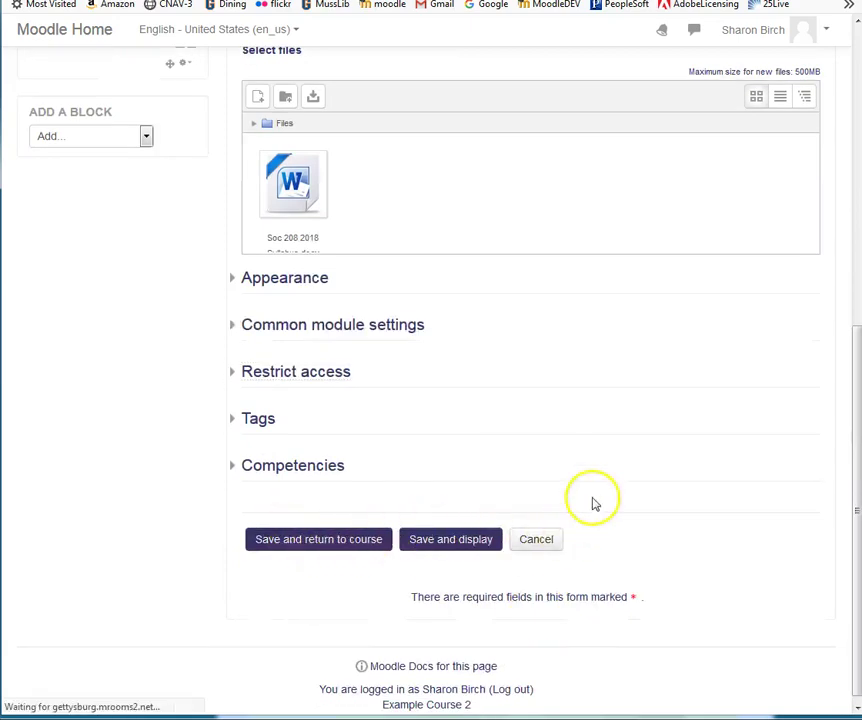
scroll(402, 398, up, 5)
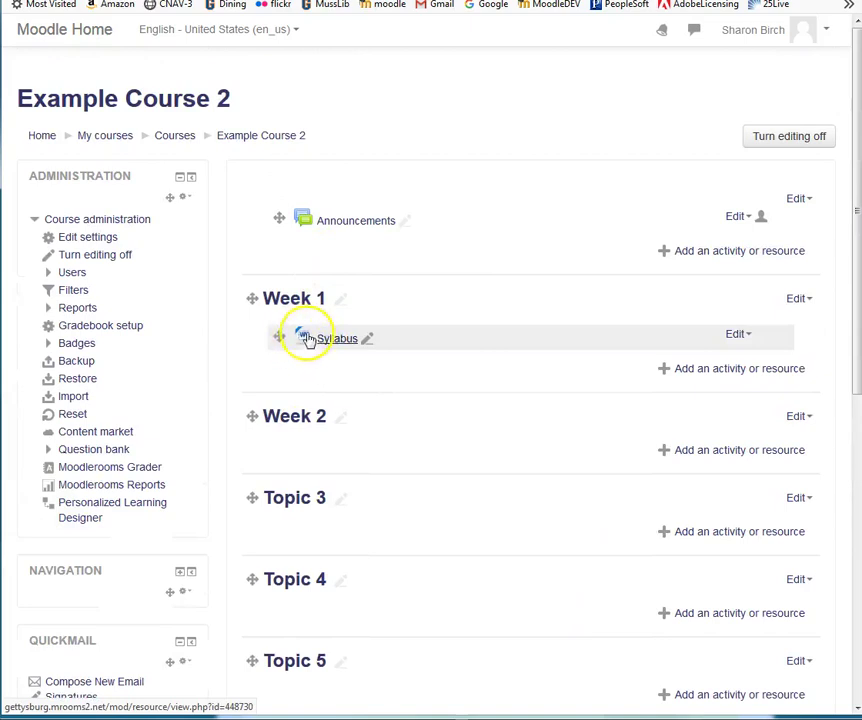
- Add another File resource to Week 1 and name it 'Reading'
click(722, 374)
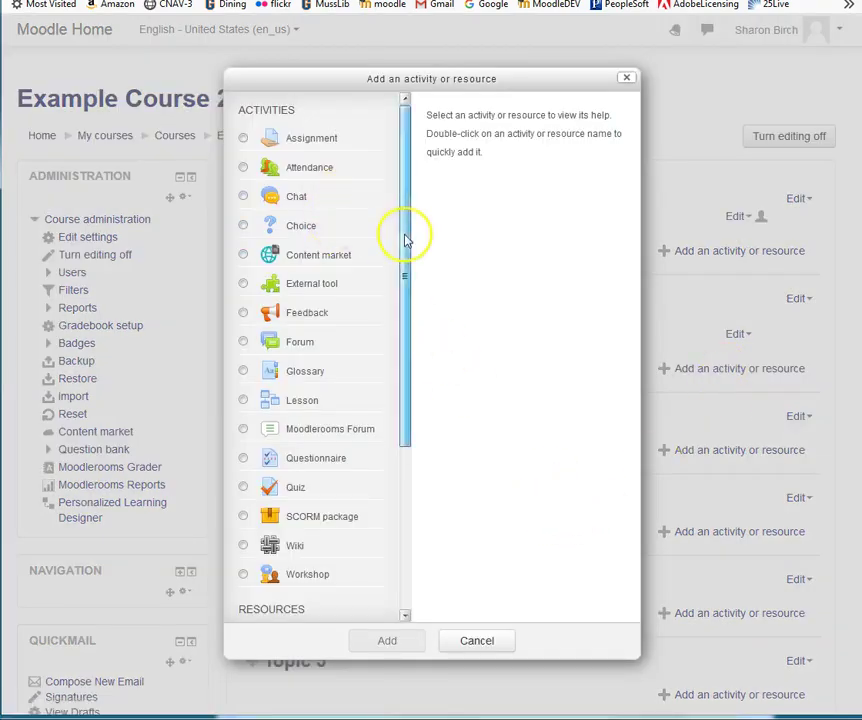
drag(406, 239, 323, 522)
click(254, 433)
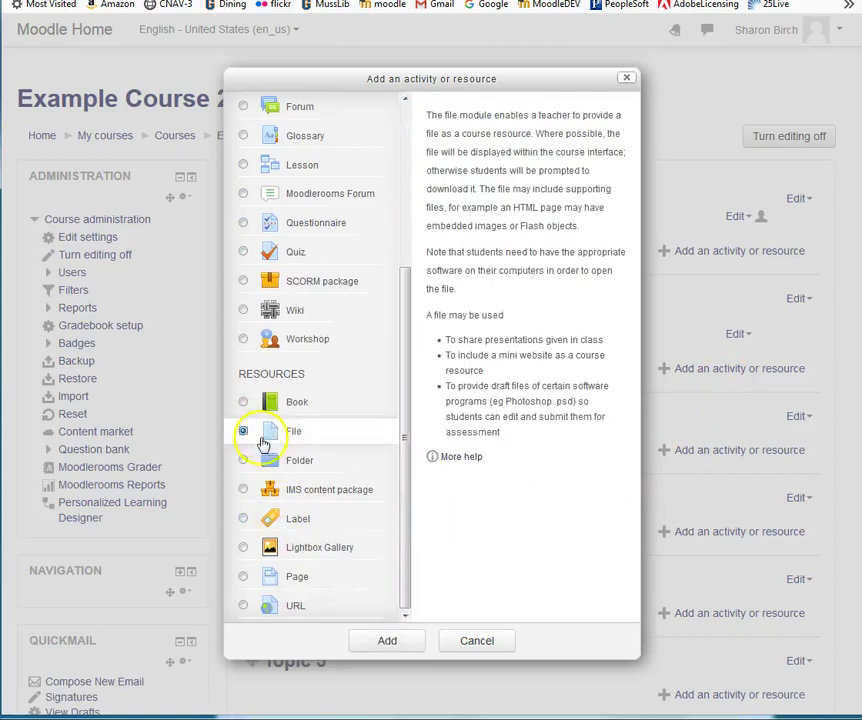
click(393, 641)
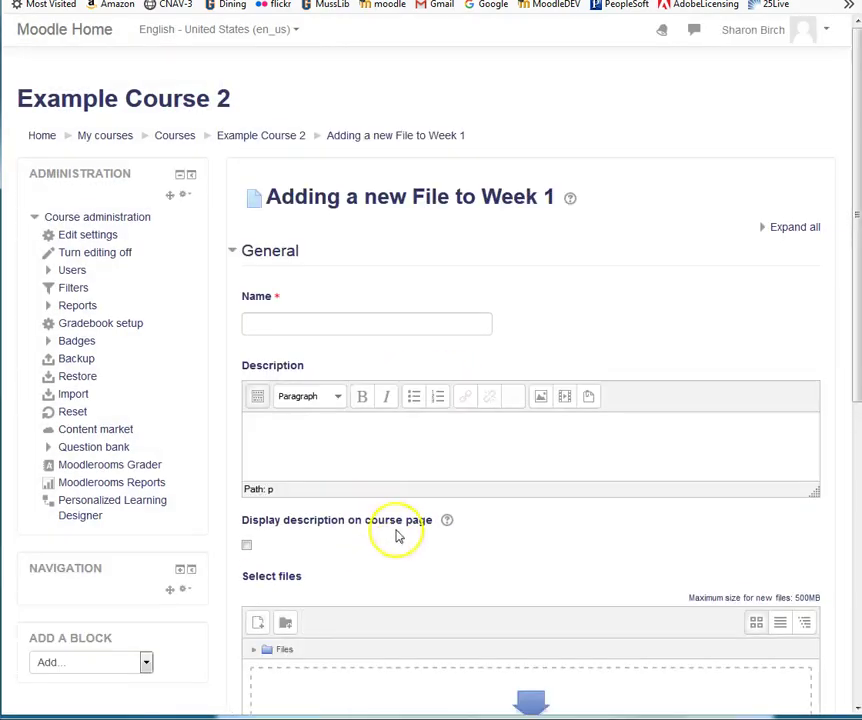
click(314, 328)
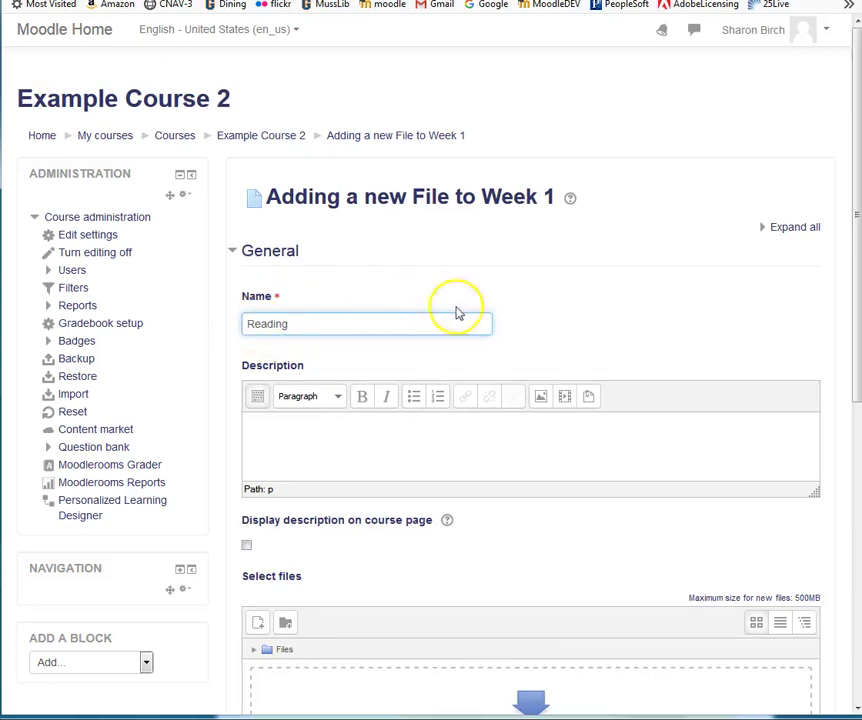
scroll(540, 325, down, 3)
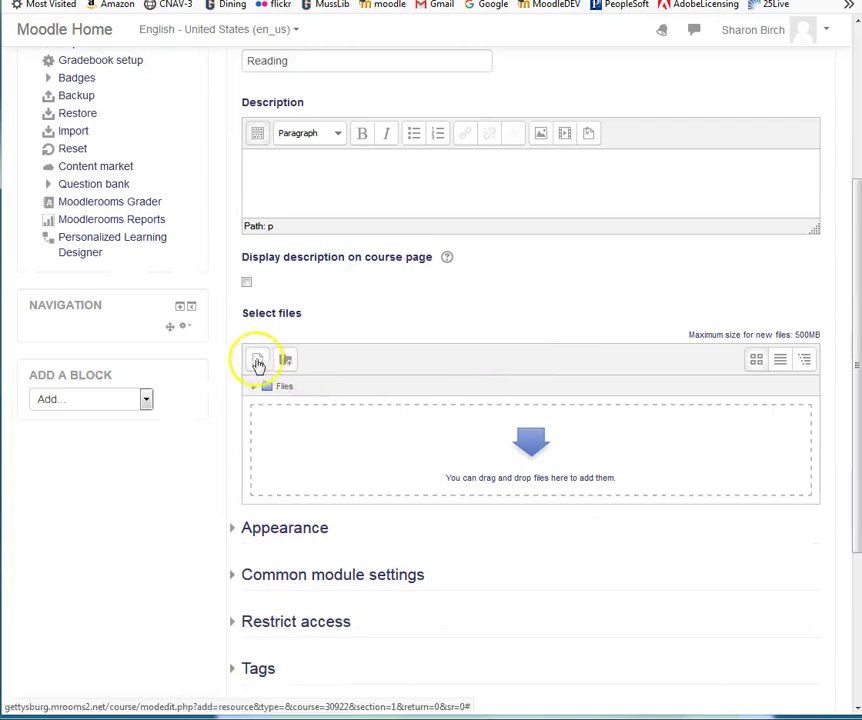
- Upload 100activitie.pdf through the File picker into the Reading resource's files
click(259, 362)
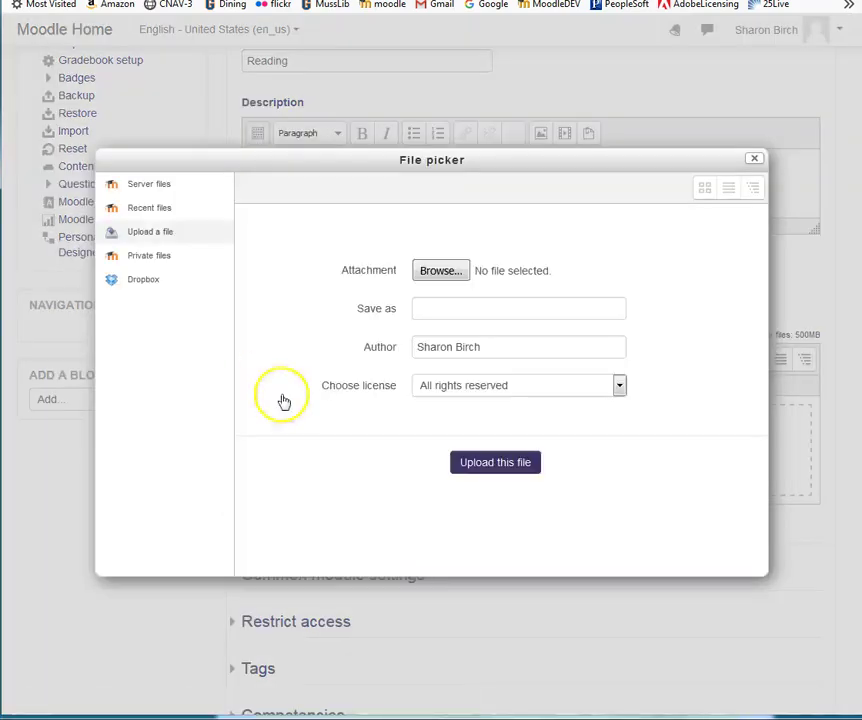
click(439, 271)
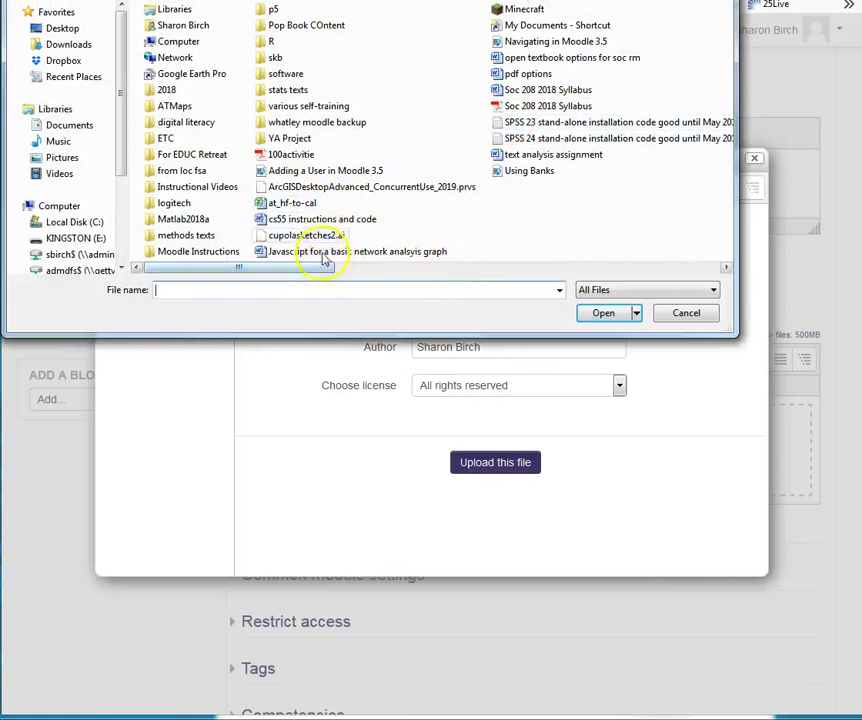
click(291, 156)
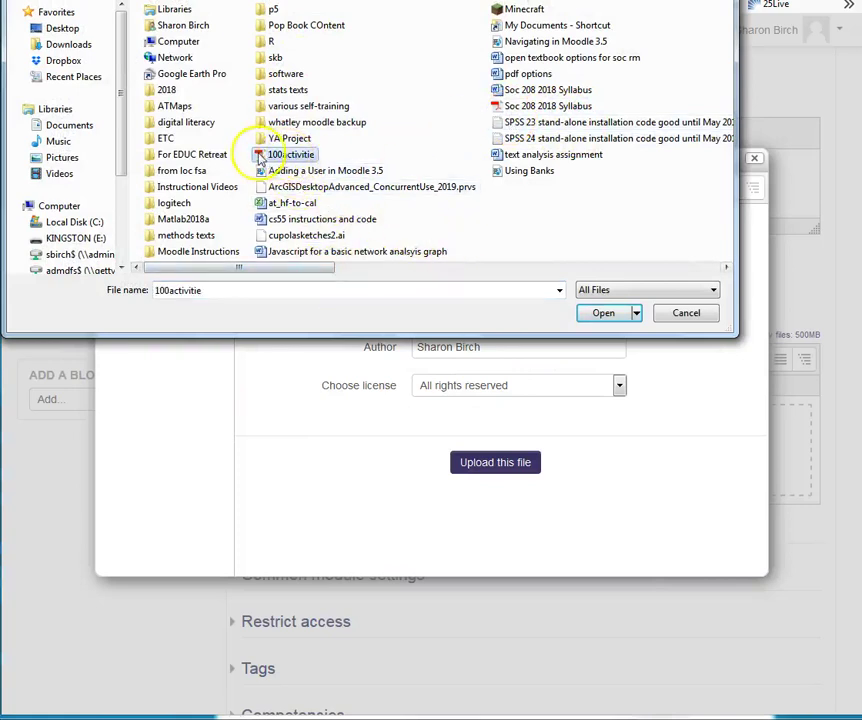
click(604, 314)
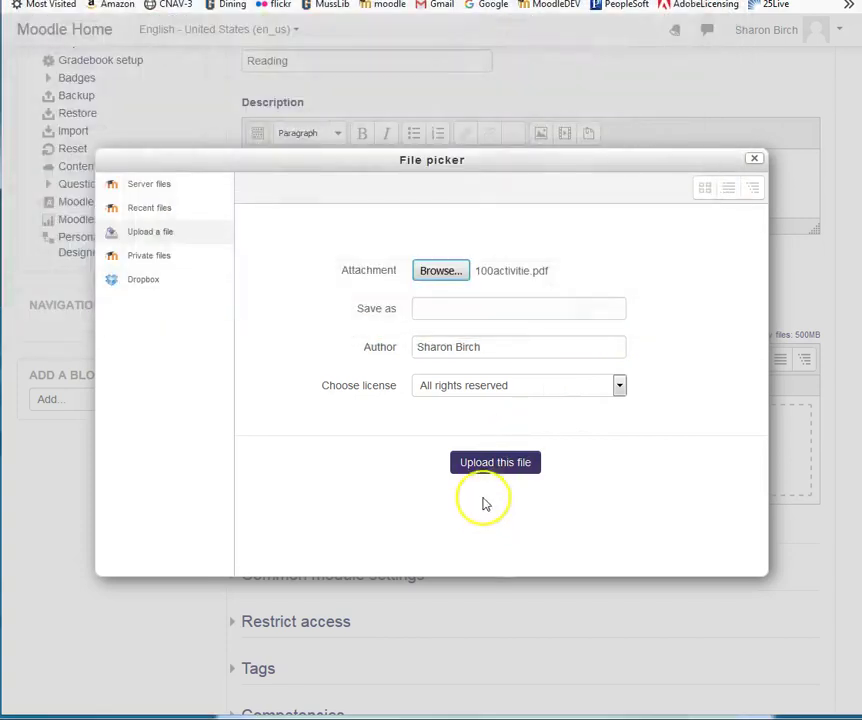
click(690, 270)
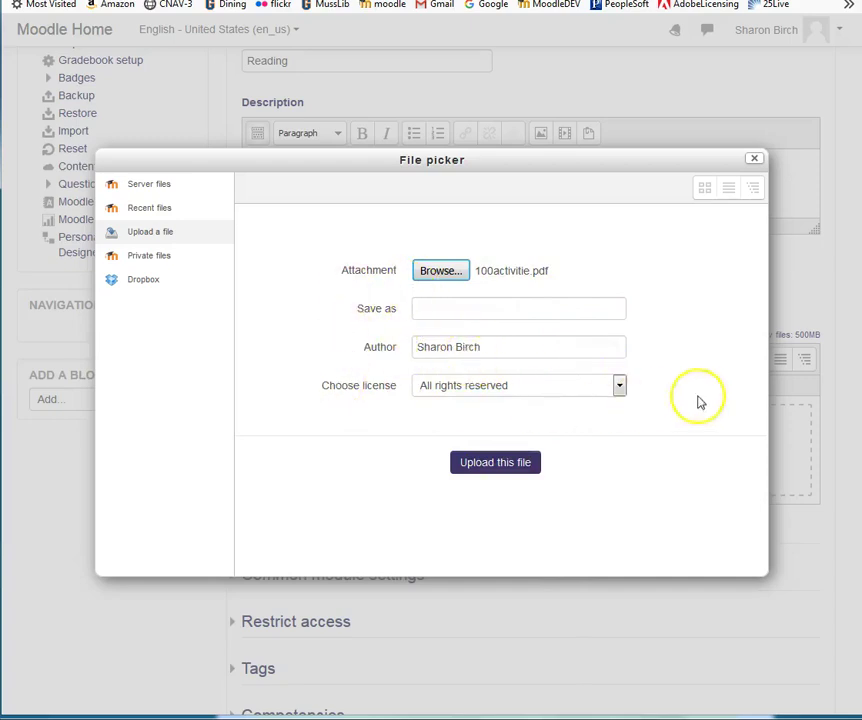
click(500, 467)
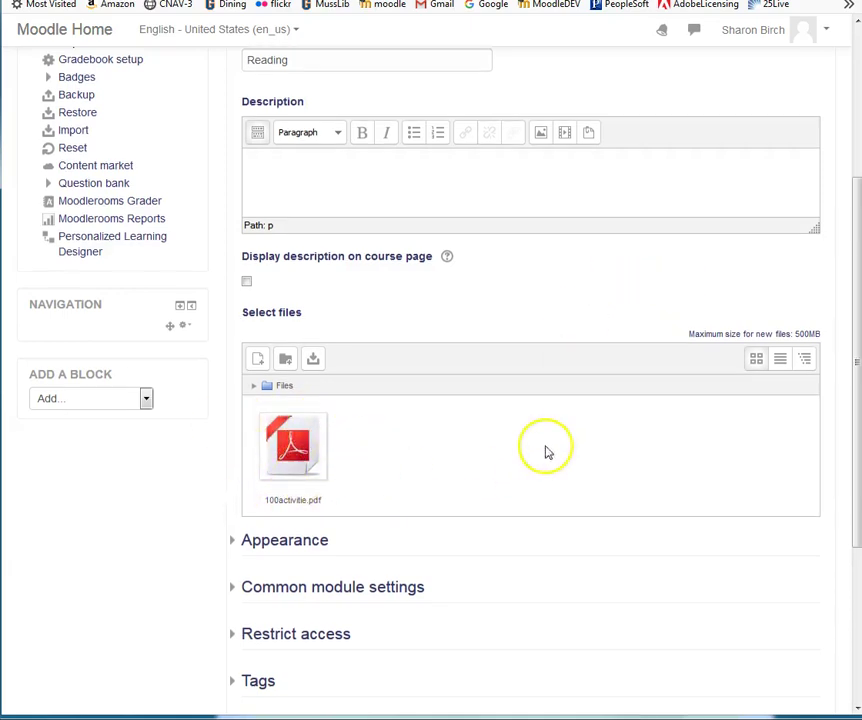
scroll(545, 448, down, 3)
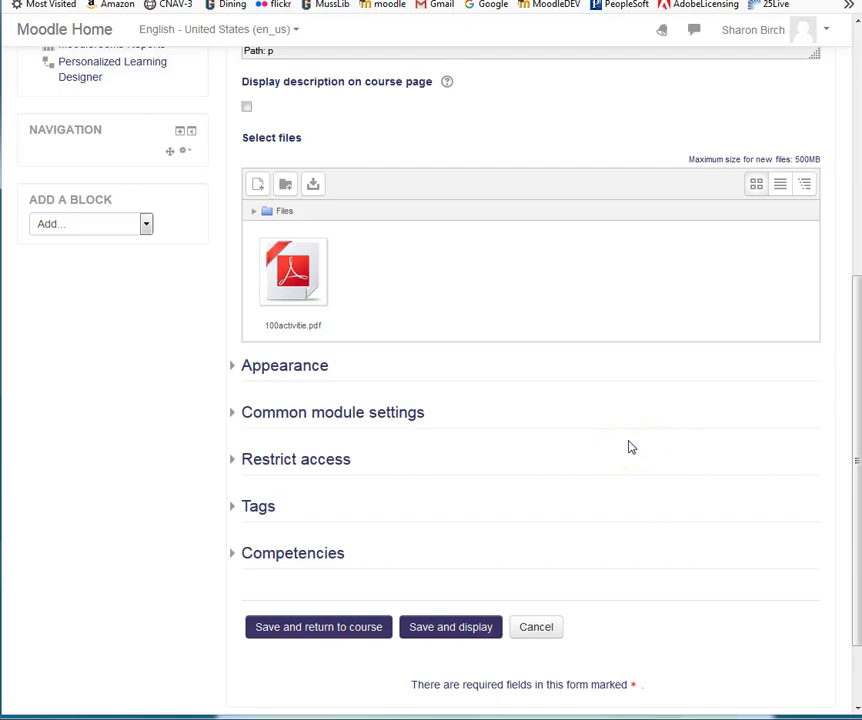
- Set the Reading resource's Appearance Display option to New window
click(234, 368)
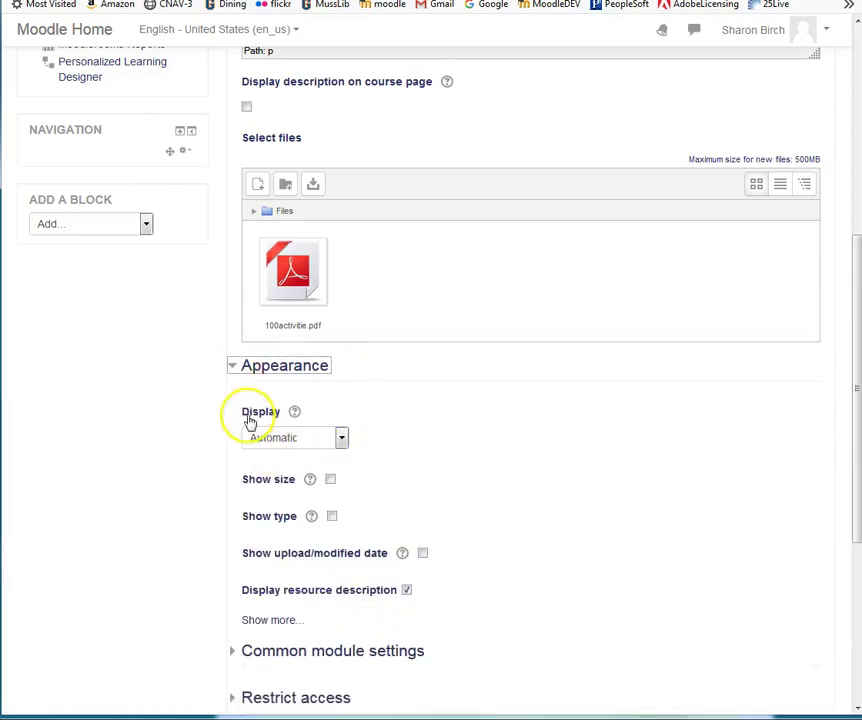
click(342, 438)
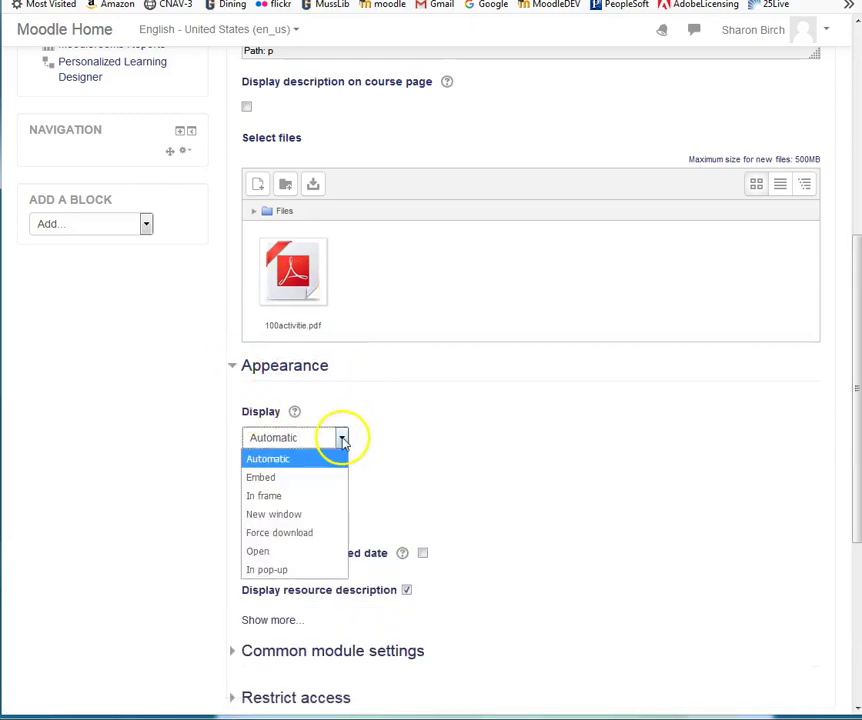
click(302, 515)
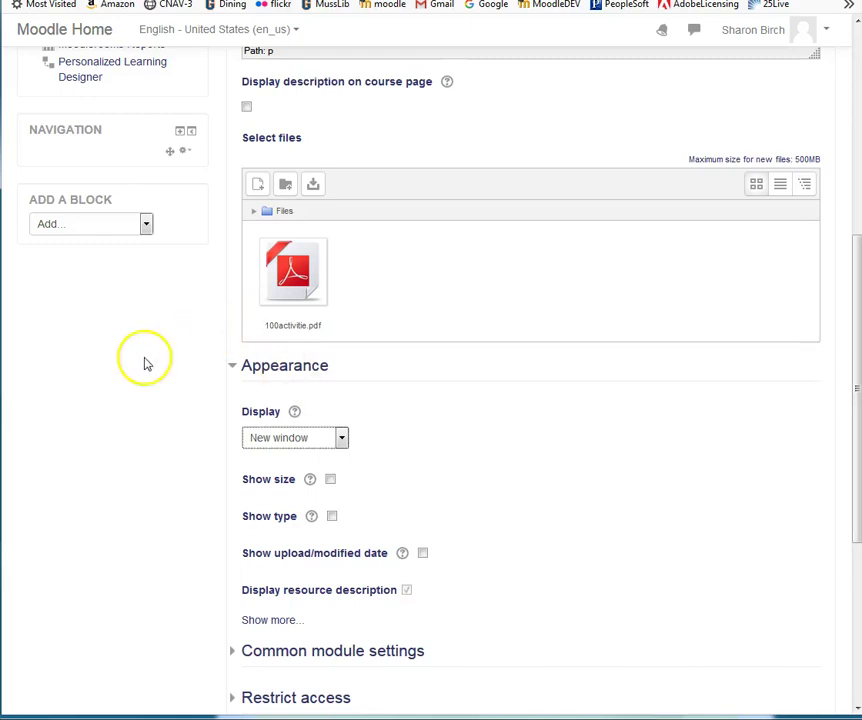
- Save Reading and return to the Example Course 2 page
scroll(150, 402, down, 2)
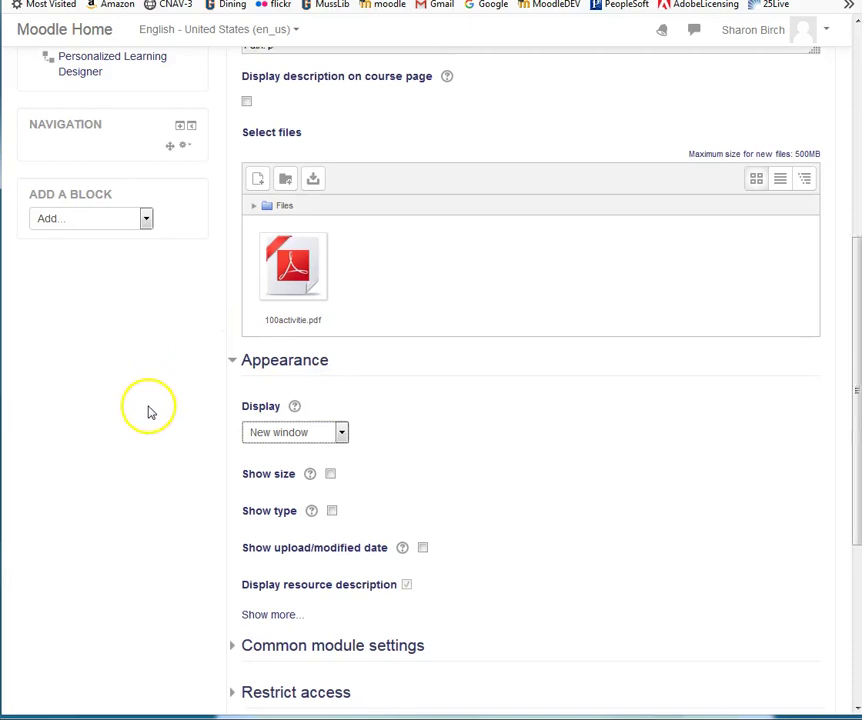
scroll(156, 479, down, 5)
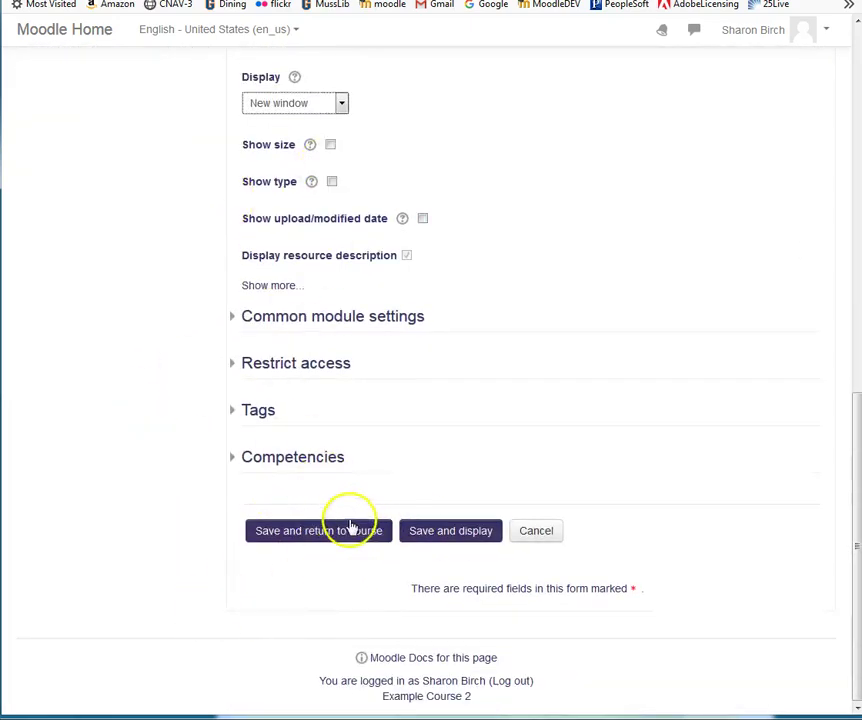
click(349, 541)
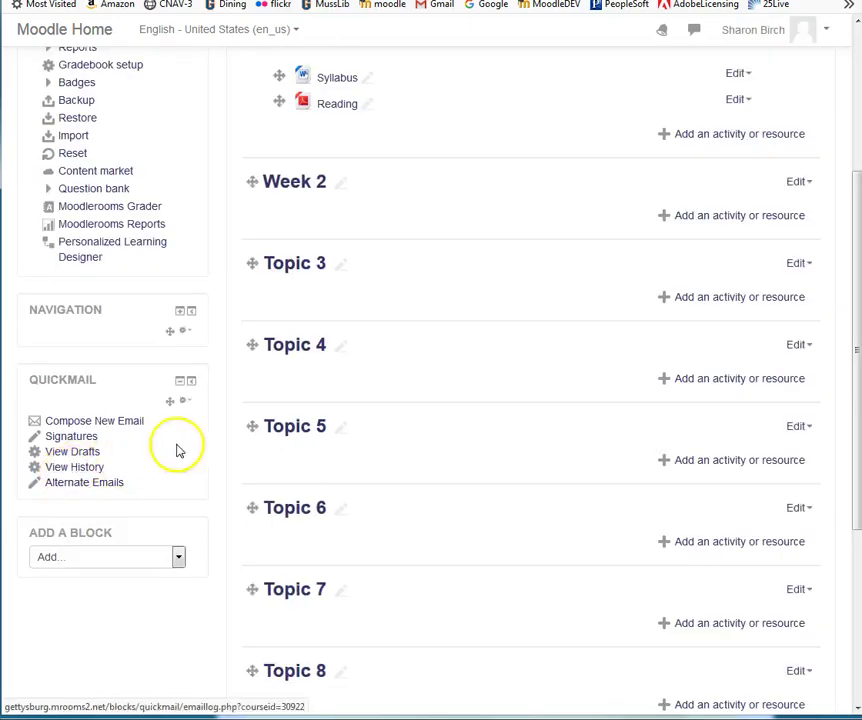
scroll(377, 317, up, 3)
scroll(377, 317, up, 2)
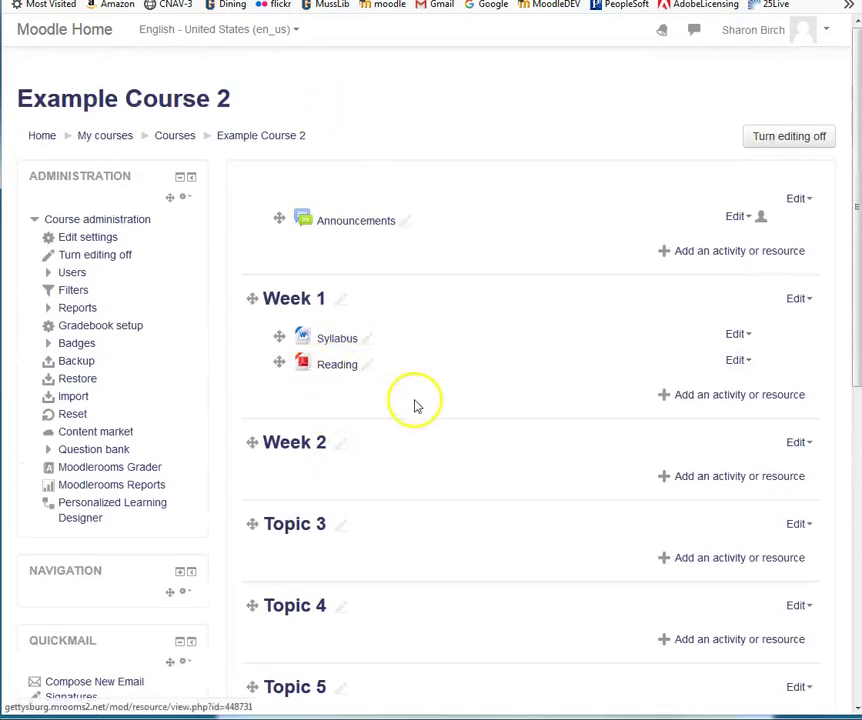
- Open the Reading PDF in its new tab, then switch back to the Example Course 2 tab
click(341, 370)
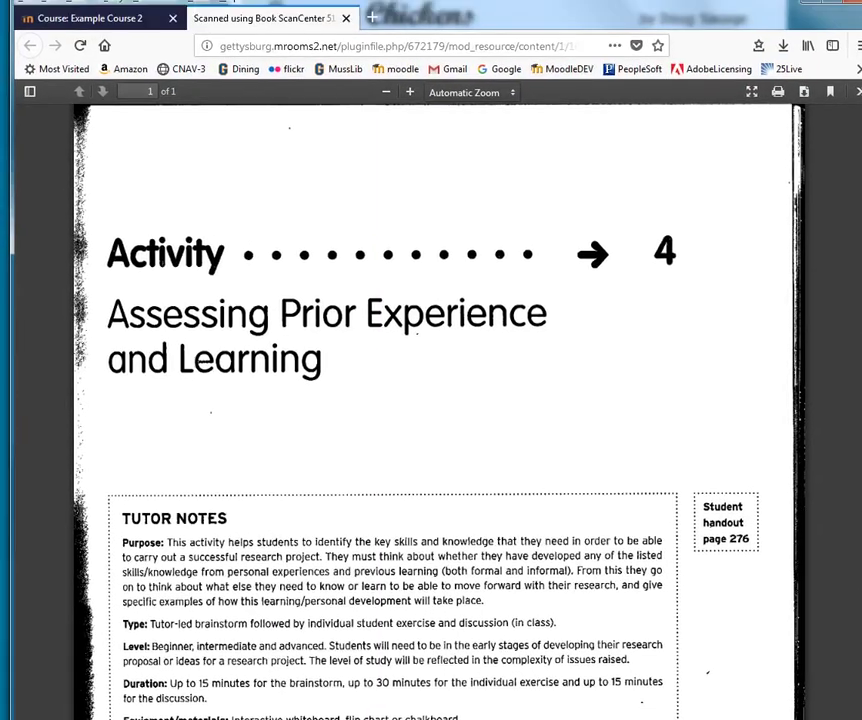
click(86, 20)
click(305, 20)
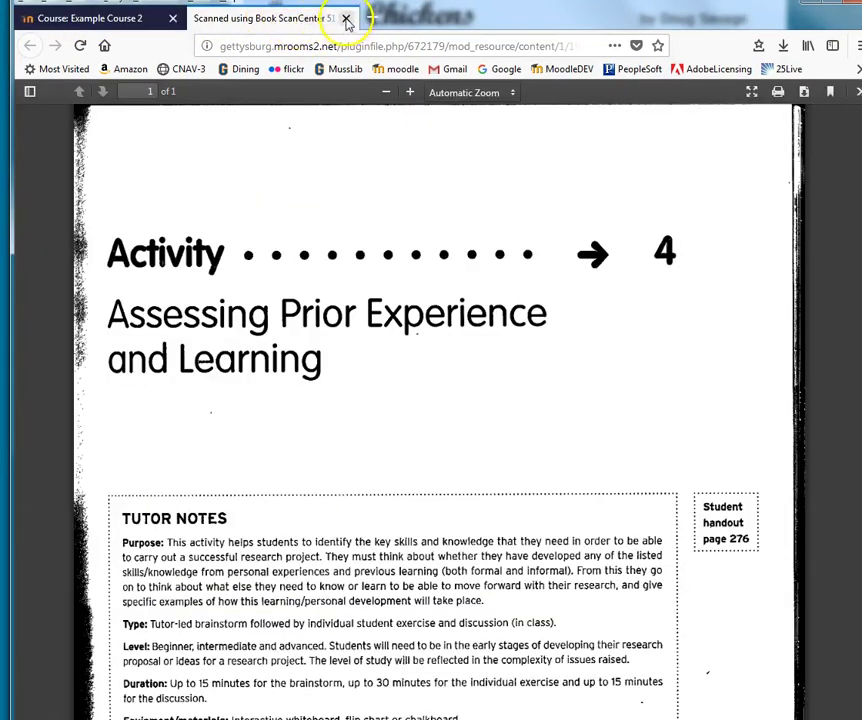
click(85, 21)
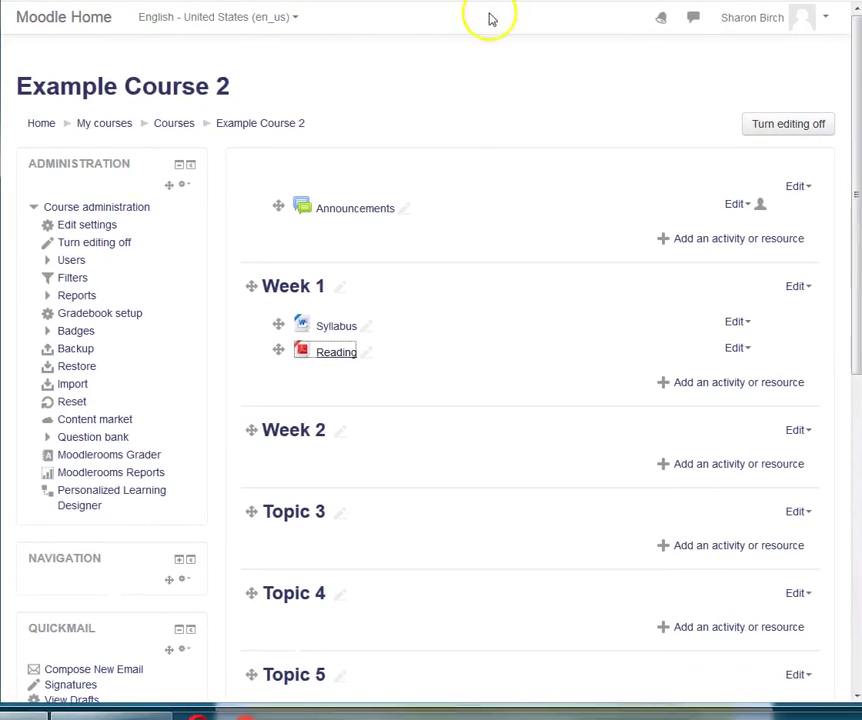
click(336, 330)
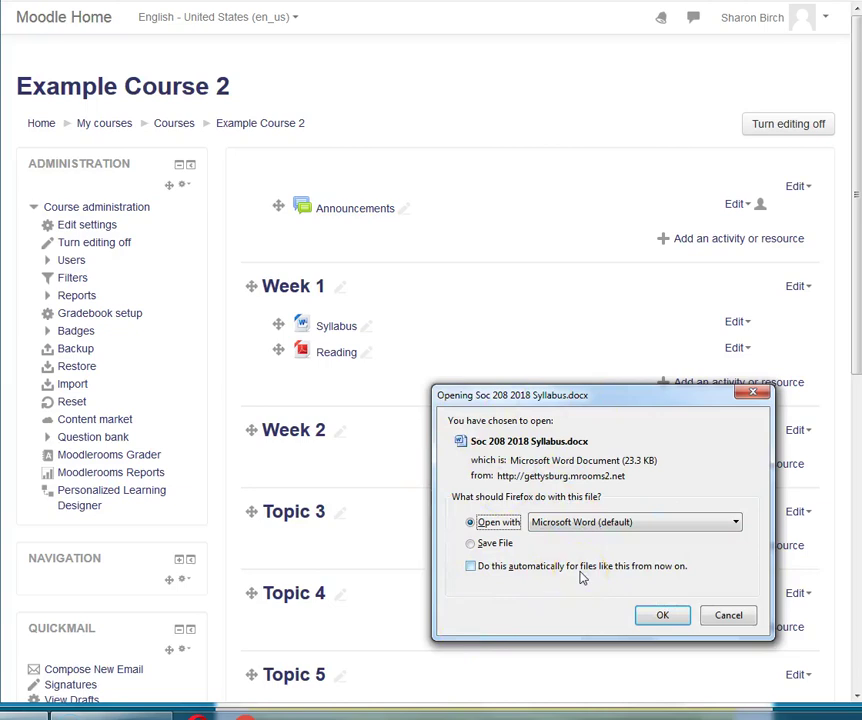
click(729, 616)
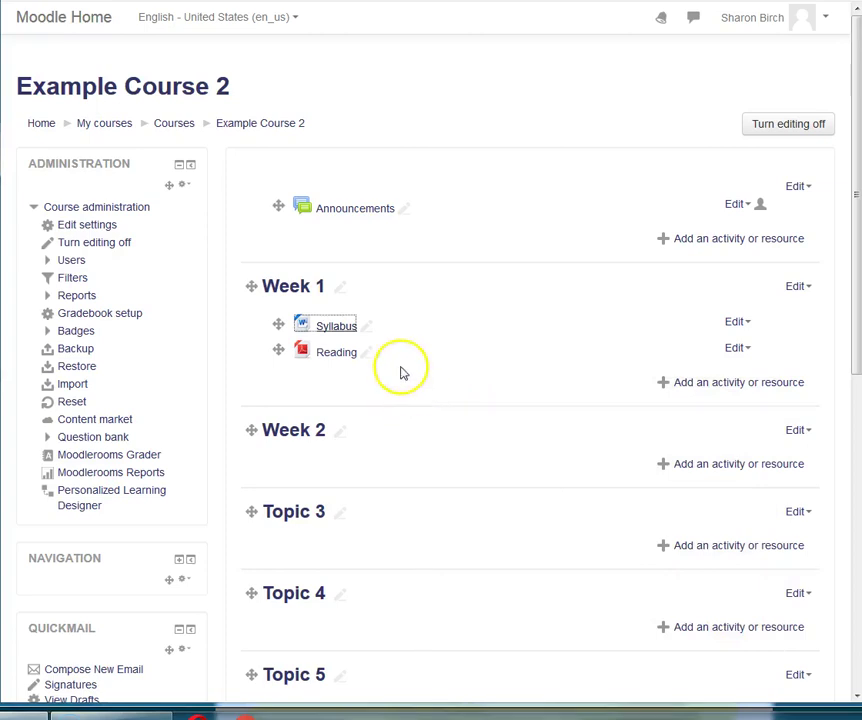
- Add a Folder resource to Week 1, name it 'Readings', and scroll to its Files area
click(742, 390)
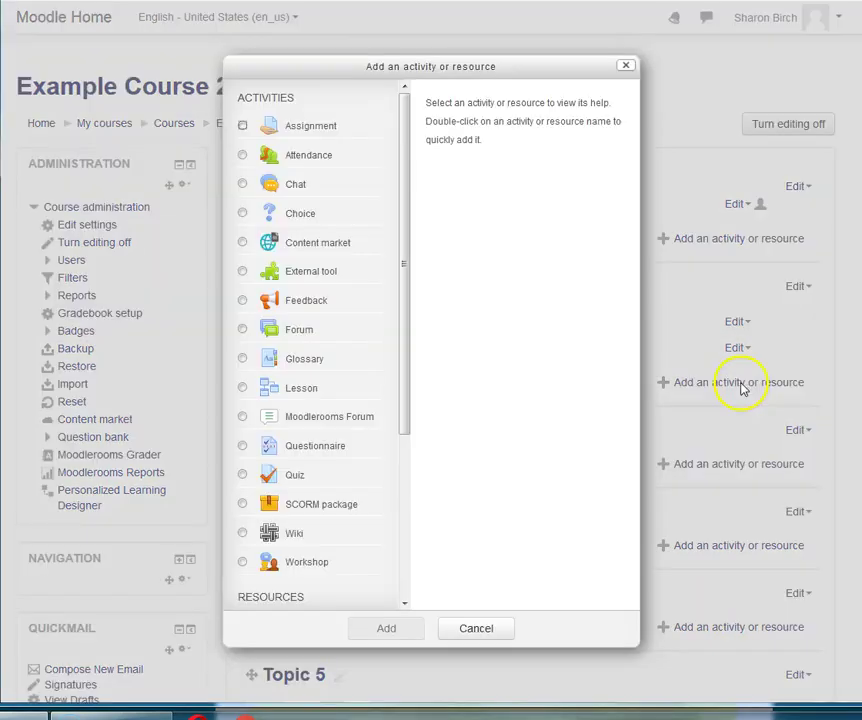
drag(406, 285, 408, 556)
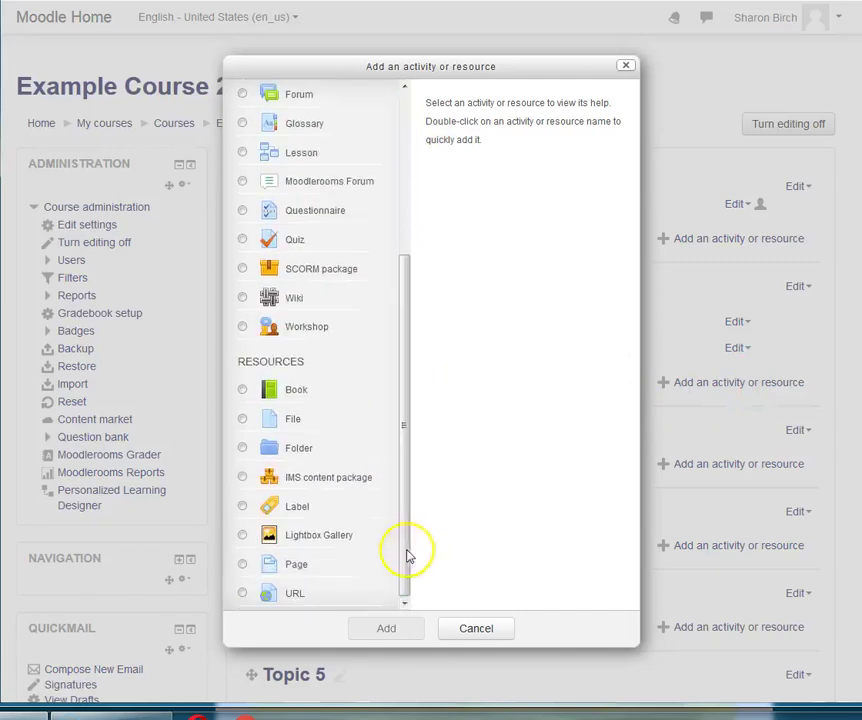
click(243, 450)
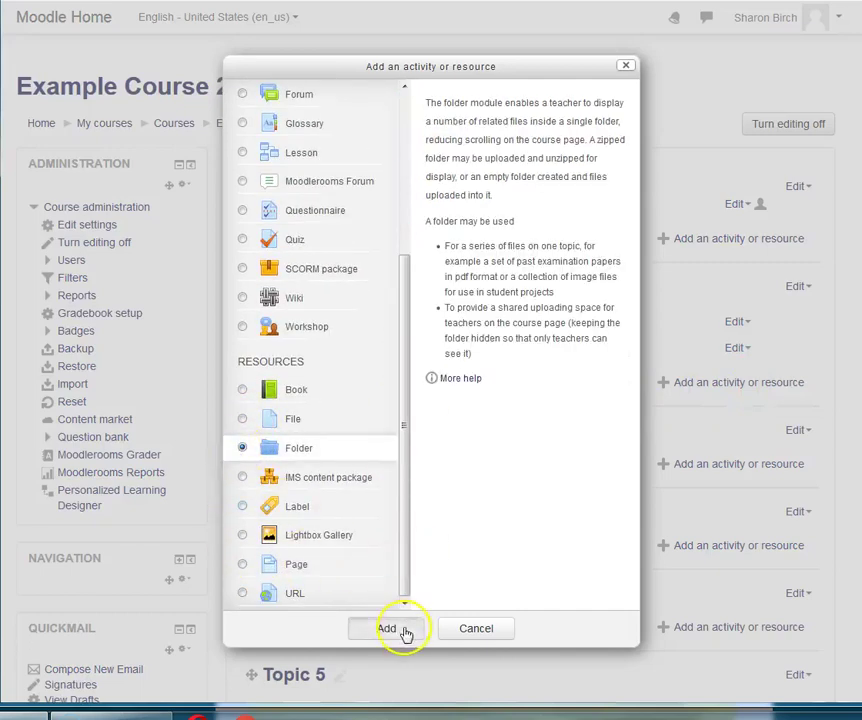
click(402, 628)
click(371, 314)
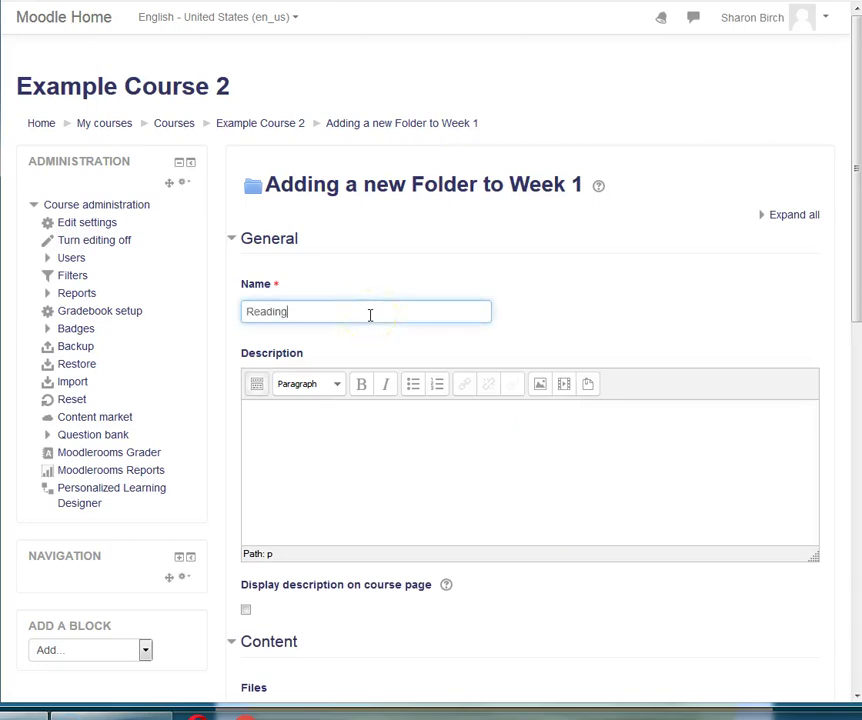
click(641, 302)
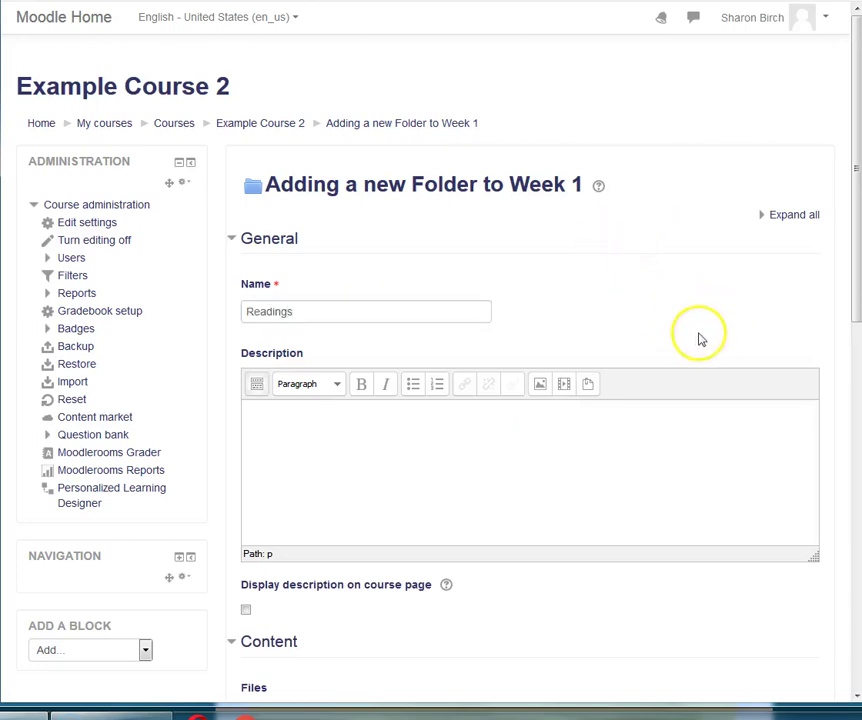
scroll(446, 380, down, 3)
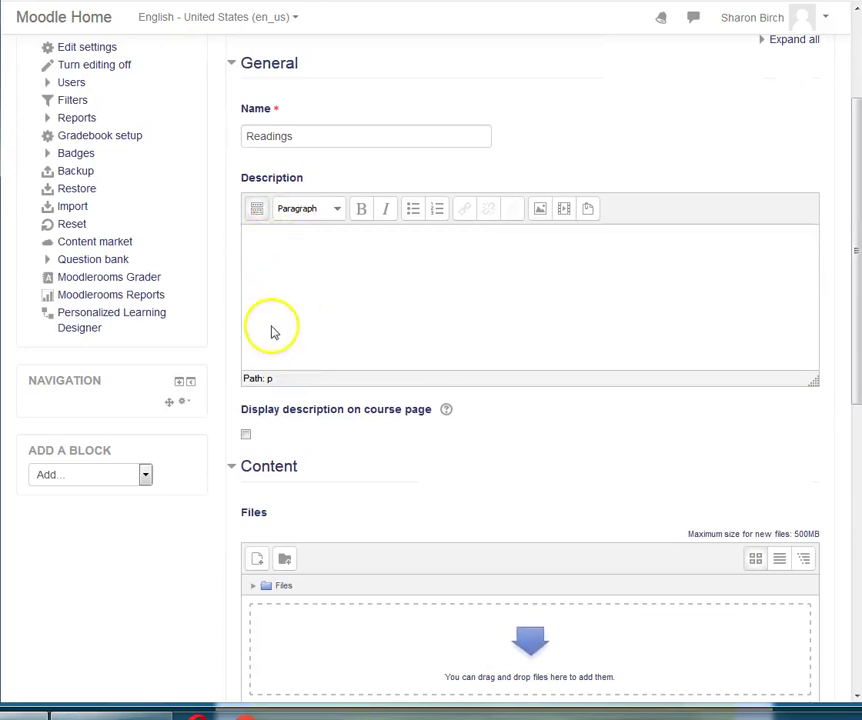
scroll(302, 312, down, 5)
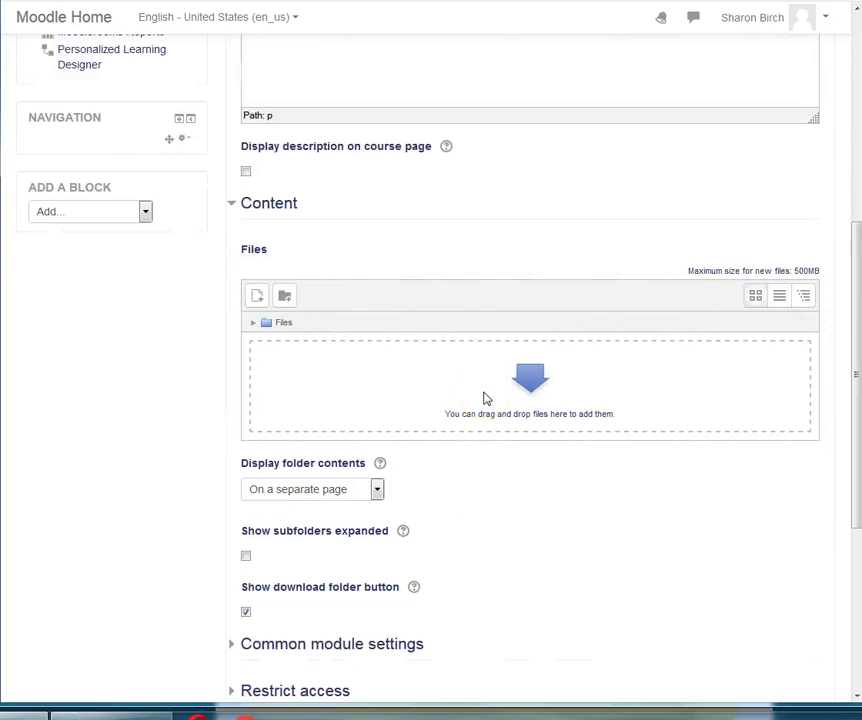
- Drag the open textbook options and Soc 208 2018 Syllabus .docx files into the folder's Files area
click(560, 410)
drag(848, 414, 348, 375)
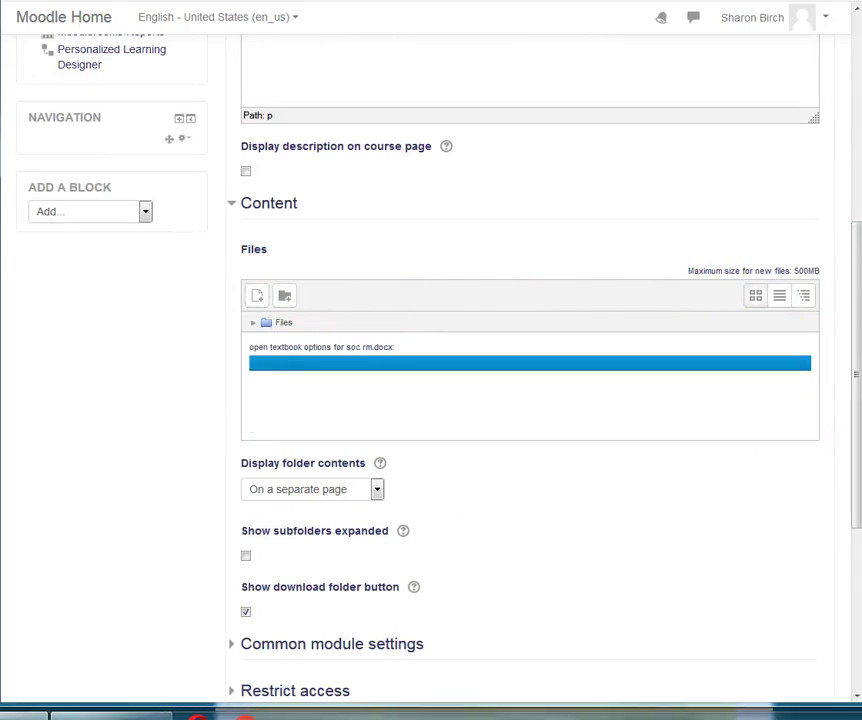
drag(0, 380, 290, 380)
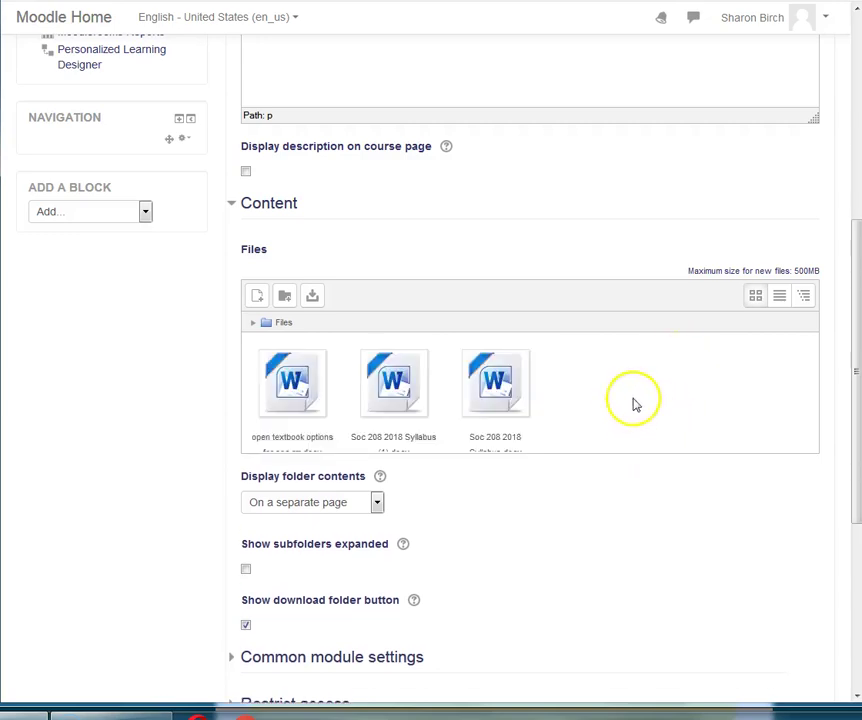
scroll(660, 408, down, 3)
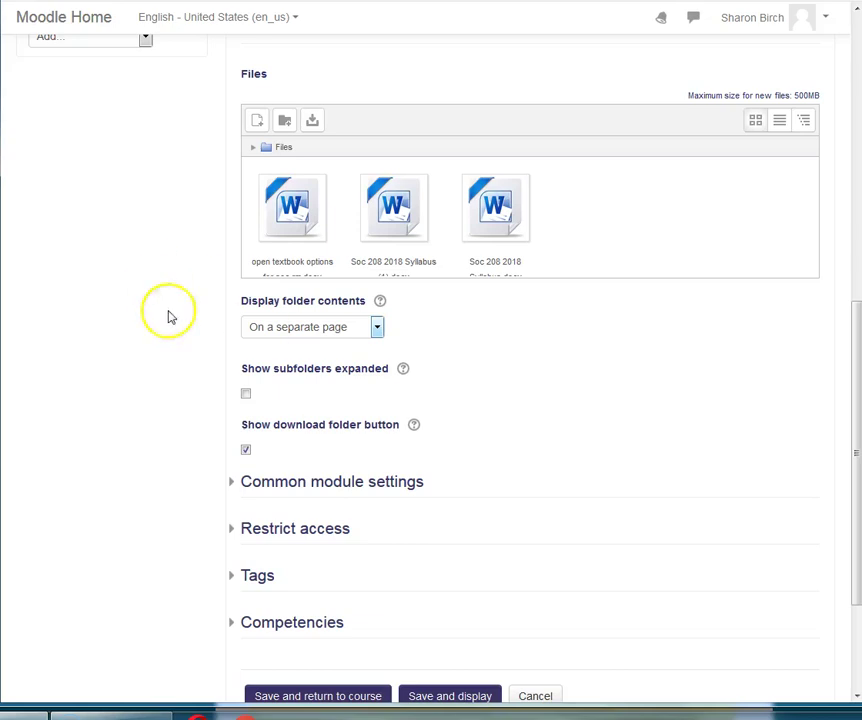
- Glance at Common module settings, then save the Readings folder and return to Example Course 2
scroll(401, 407, down, 3)
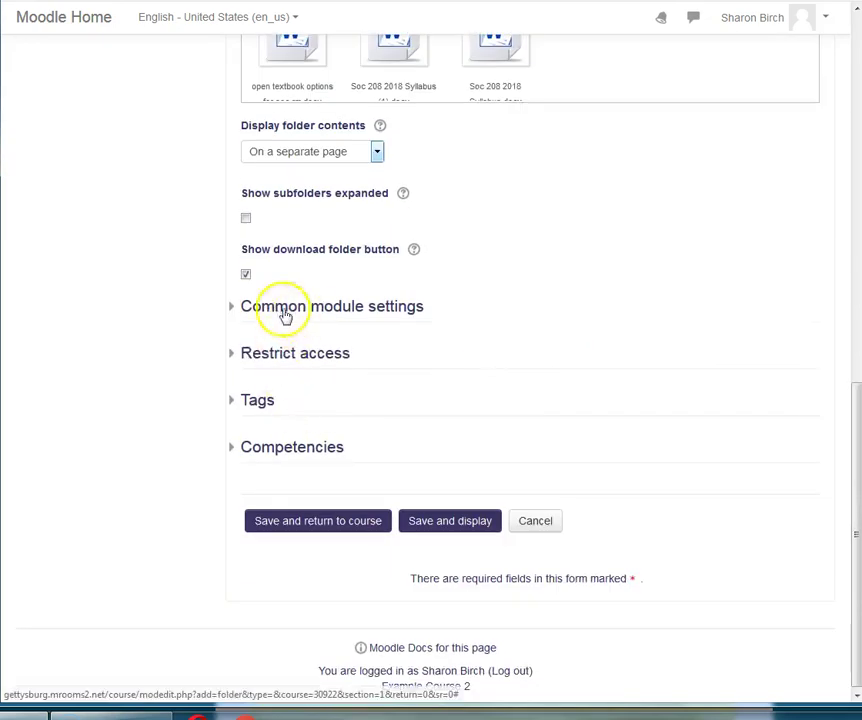
click(233, 310)
click(233, 310)
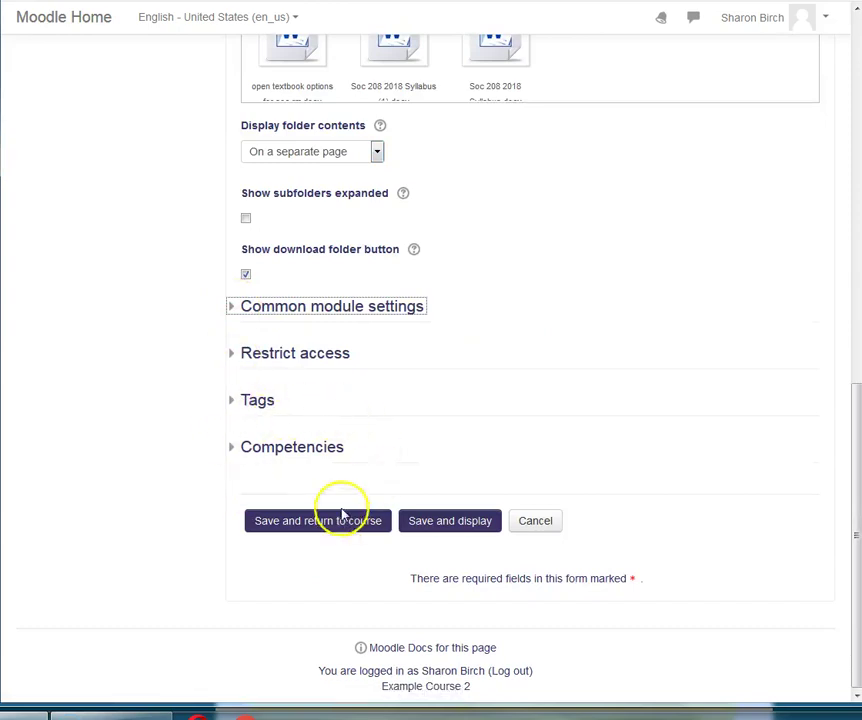
click(337, 521)
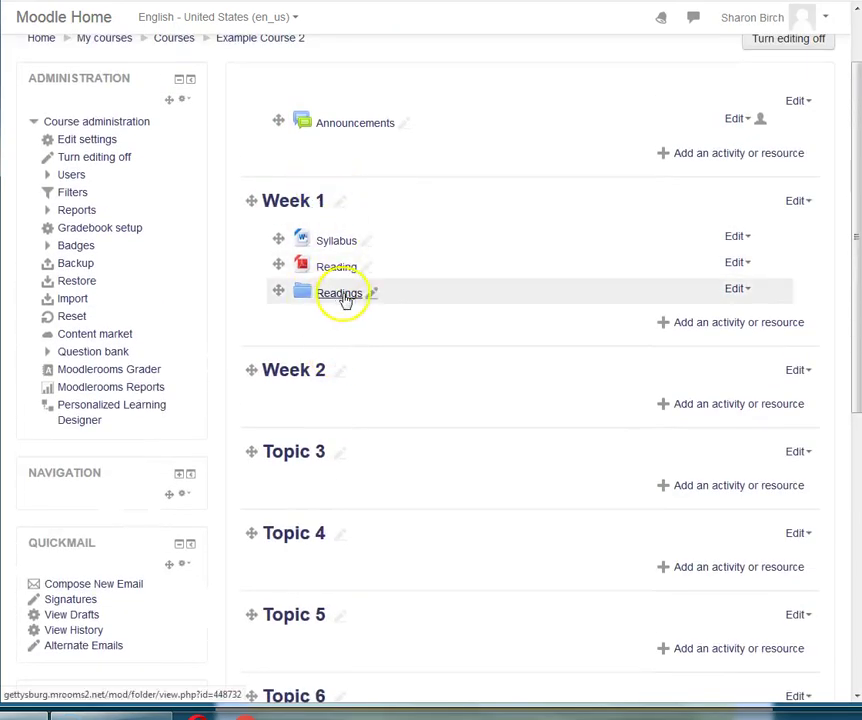
- Open the Readings folder to confirm its three Word files, then go back to Example Course 2
click(341, 296)
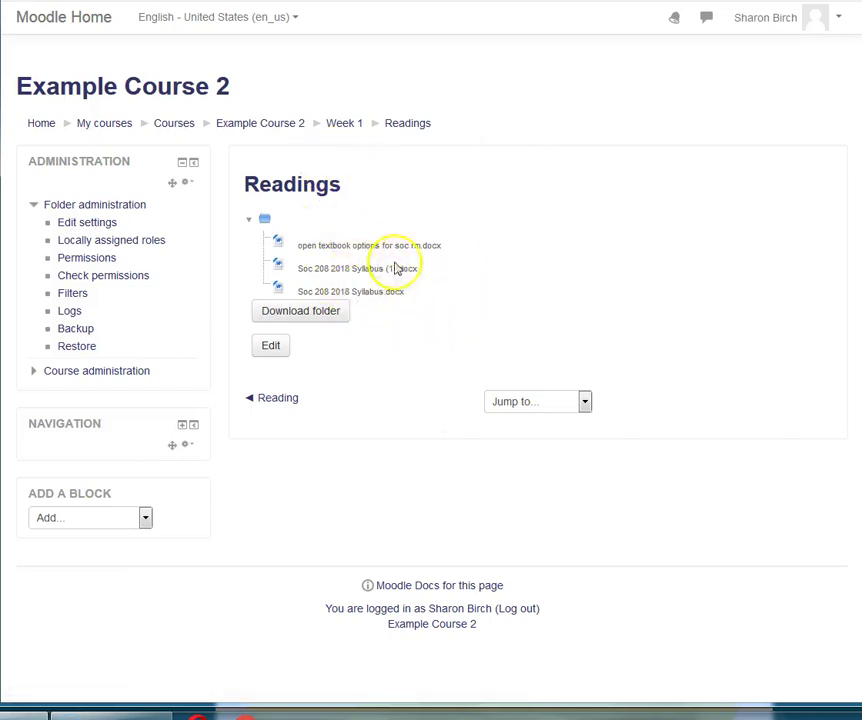
click(265, 130)
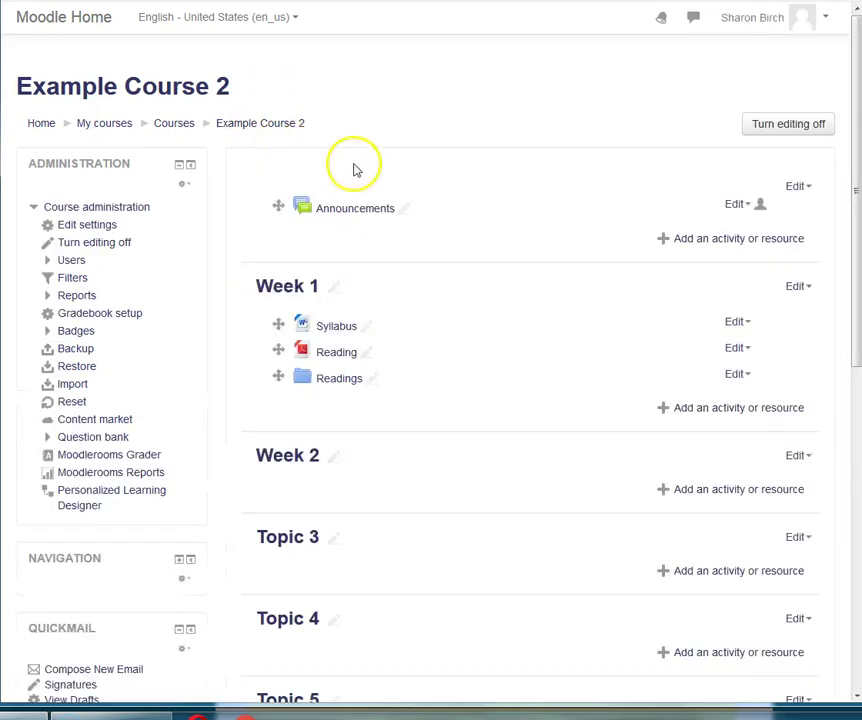
- Set the Readings folder's Display folder contents to Inline on a course page and save
click(741, 377)
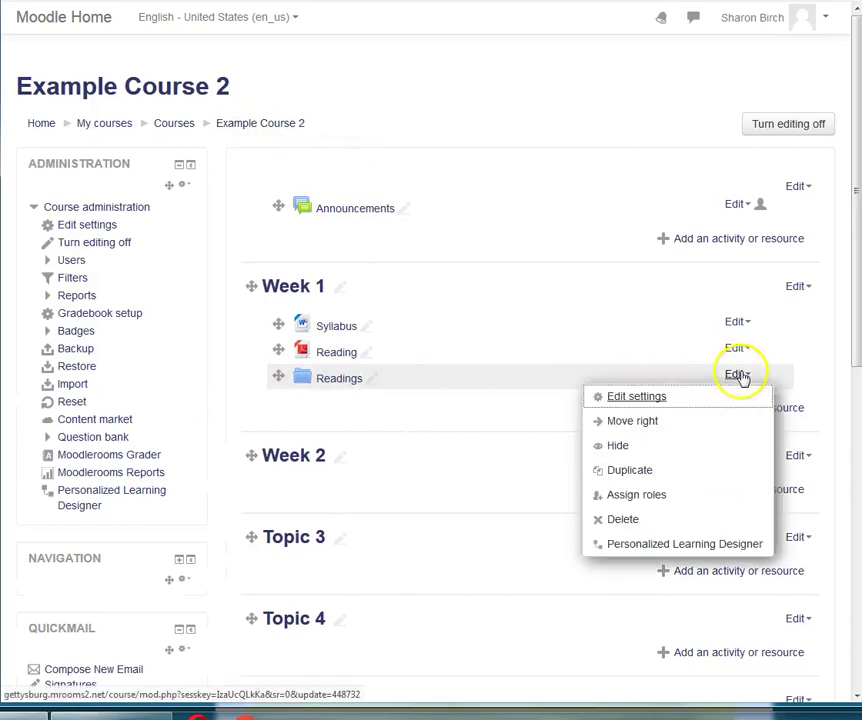
click(638, 398)
scroll(340, 444, down, 3)
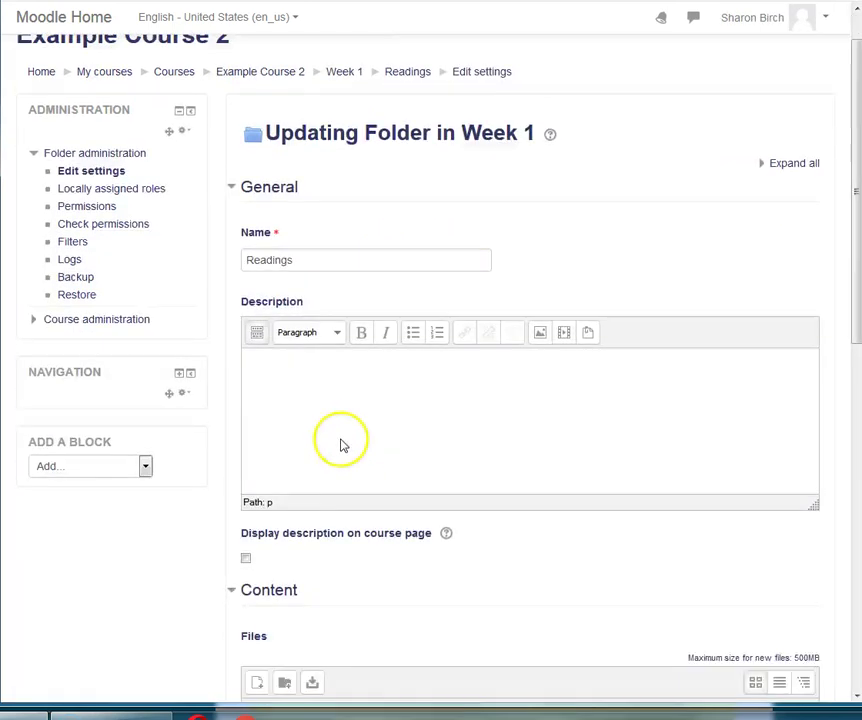
click(376, 592)
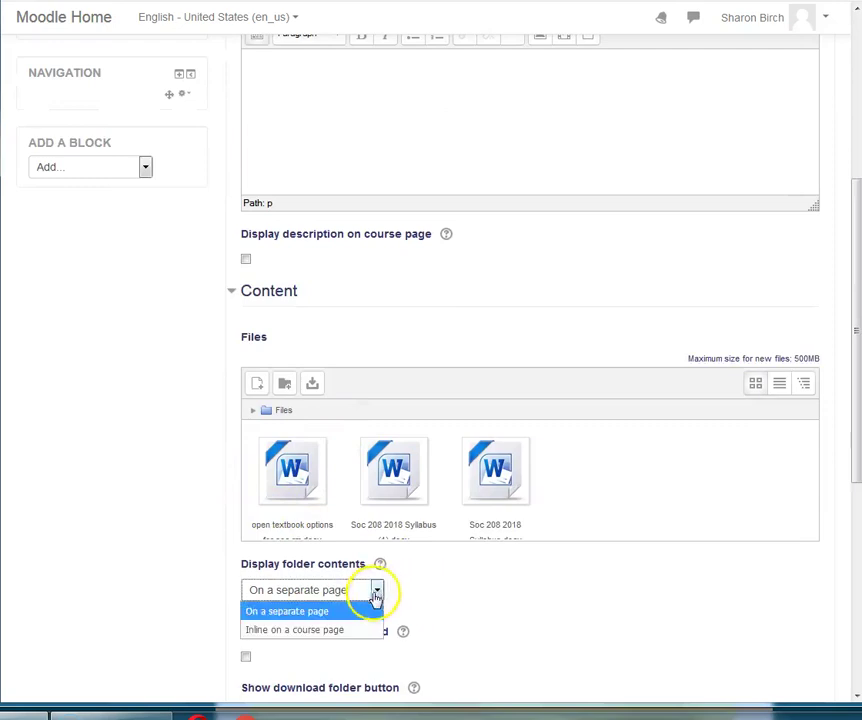
click(335, 631)
scroll(617, 596, down, 5)
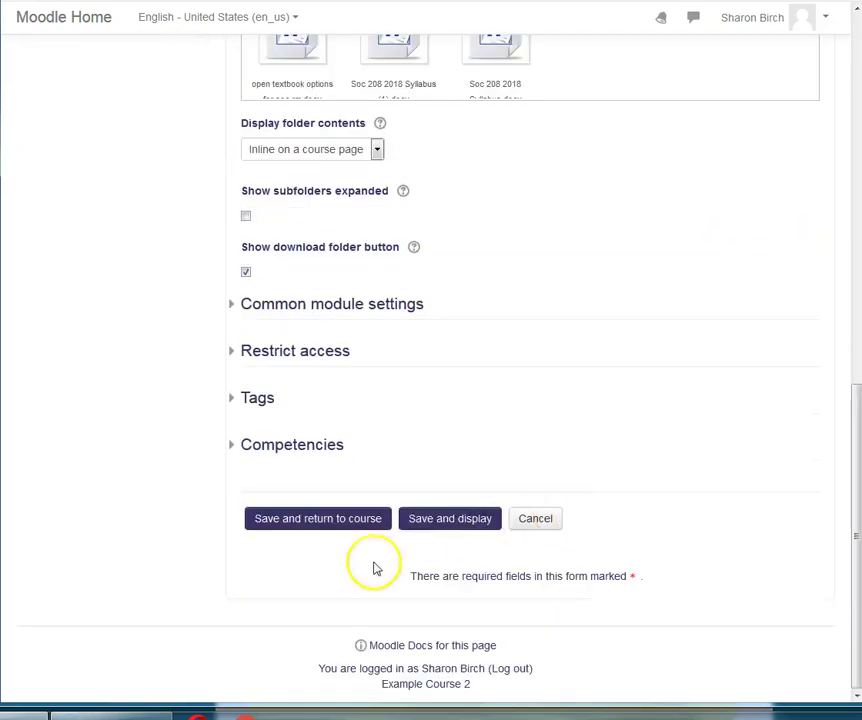
click(310, 519)
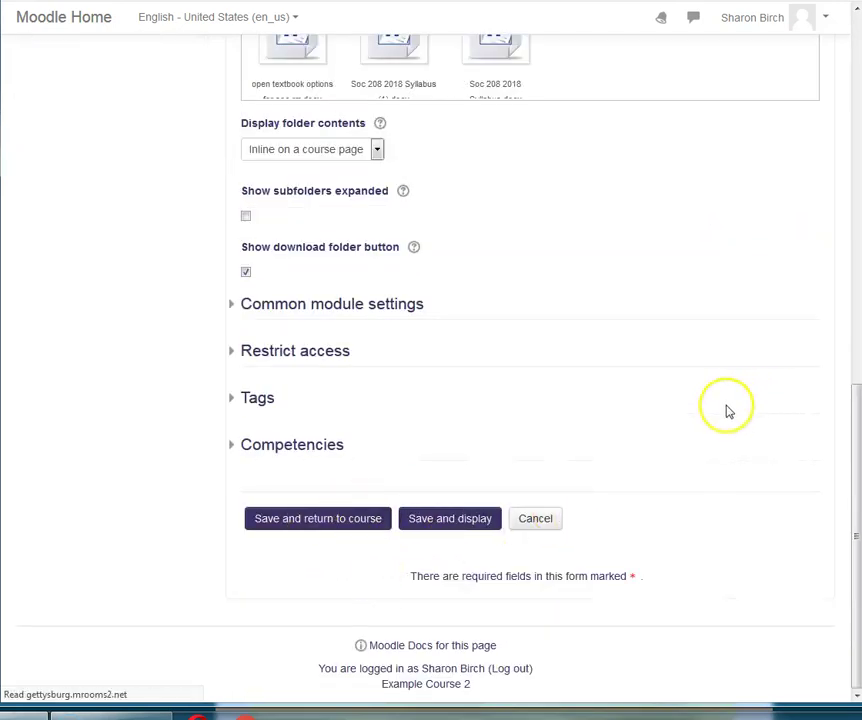
scroll(459, 355, up, 3)
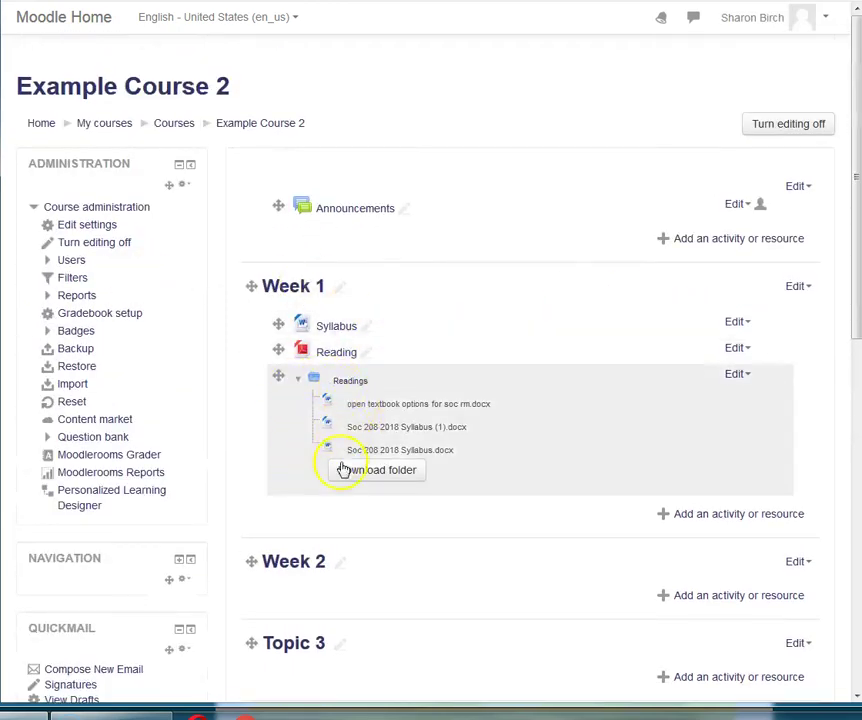
- Toggle the Readings folder's inline file list, leaving its three Word files collapsed
click(300, 385)
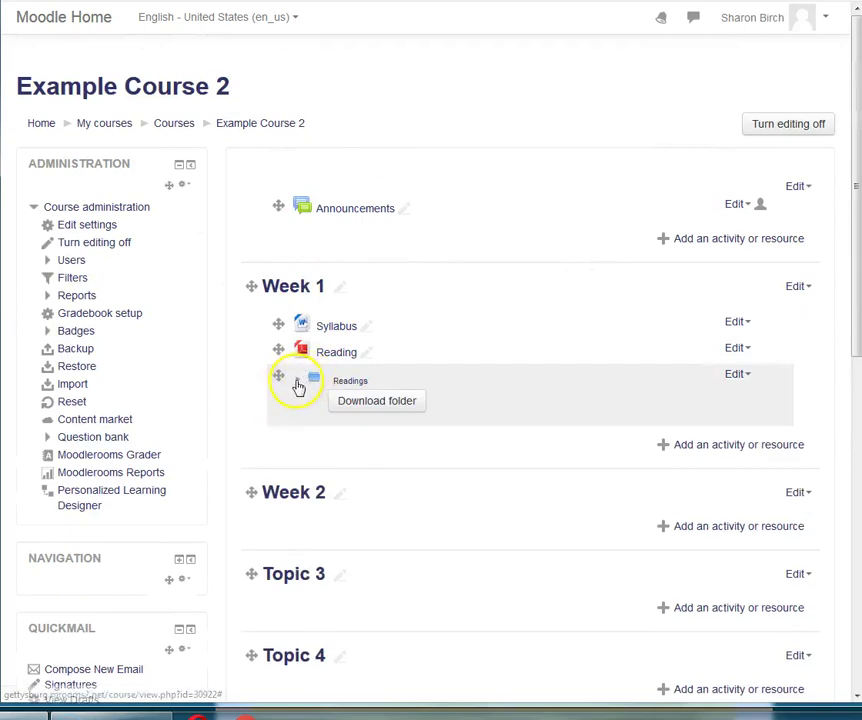
click(299, 380)
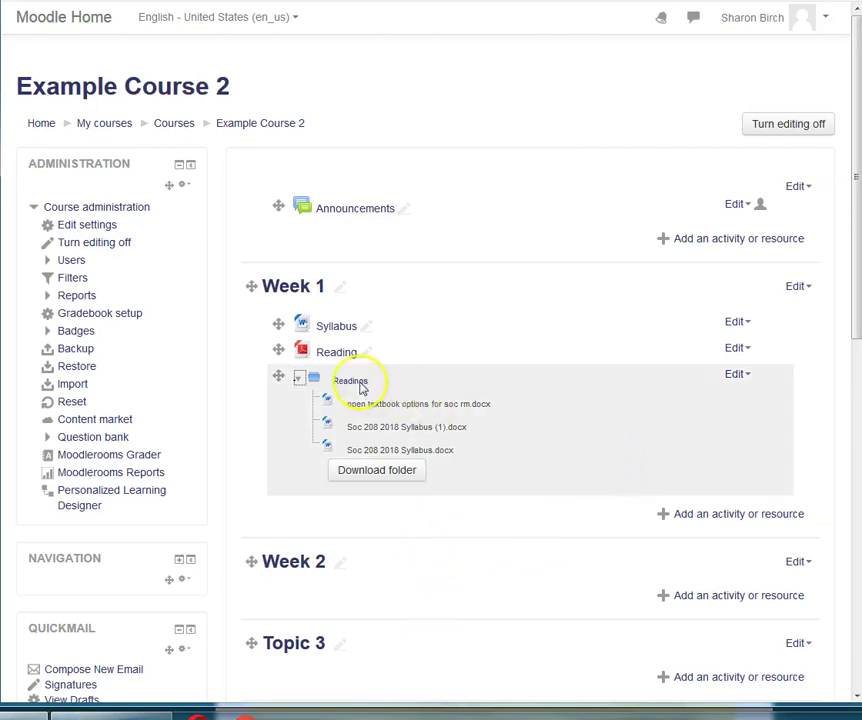
click(299, 380)
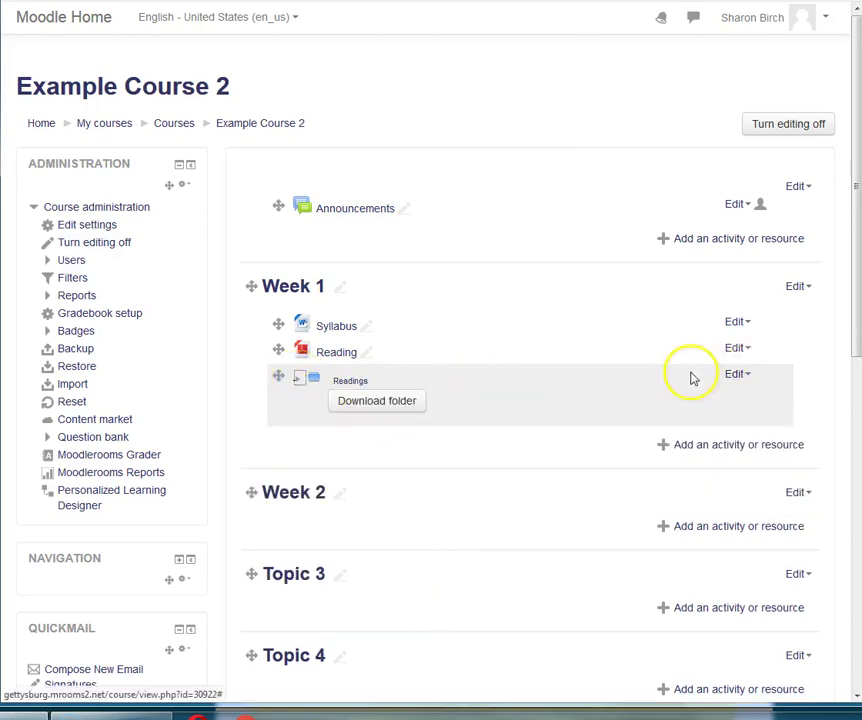
click(737, 376)
- Change the Readings folder's Display folder contents back to On a separate page and save
click(646, 400)
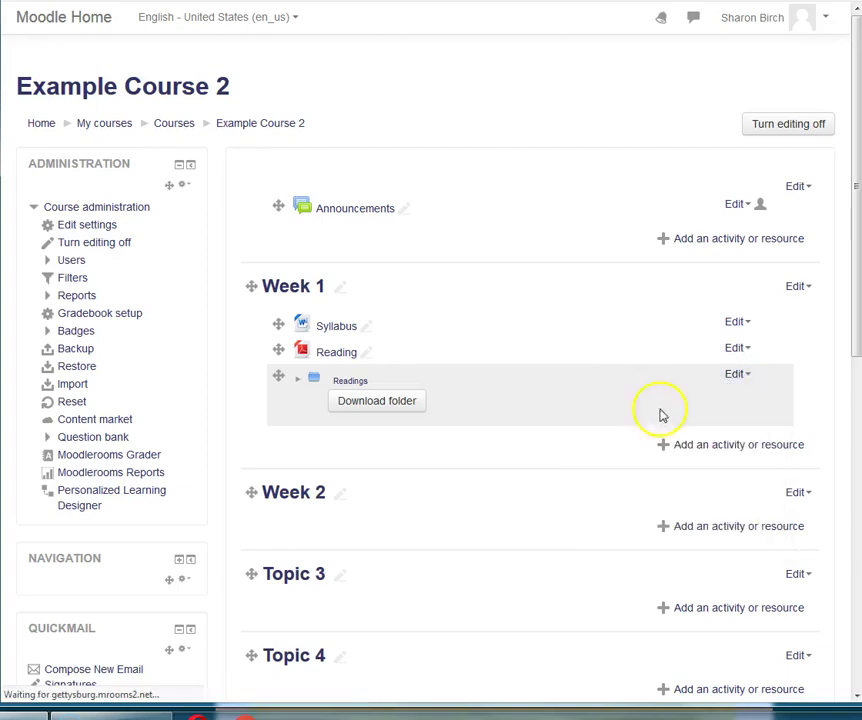
scroll(358, 469, down, 5)
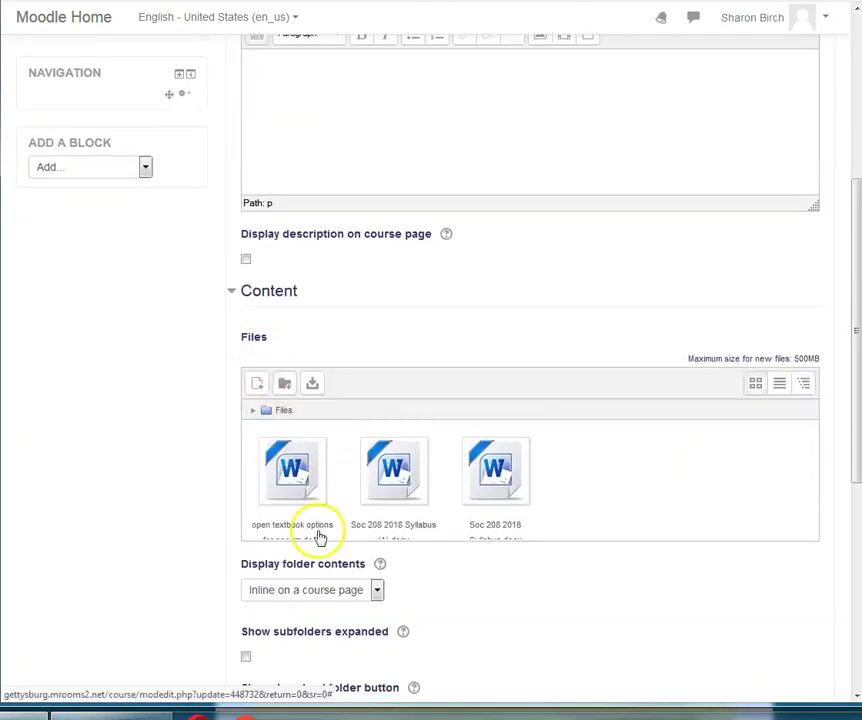
click(372, 598)
click(339, 611)
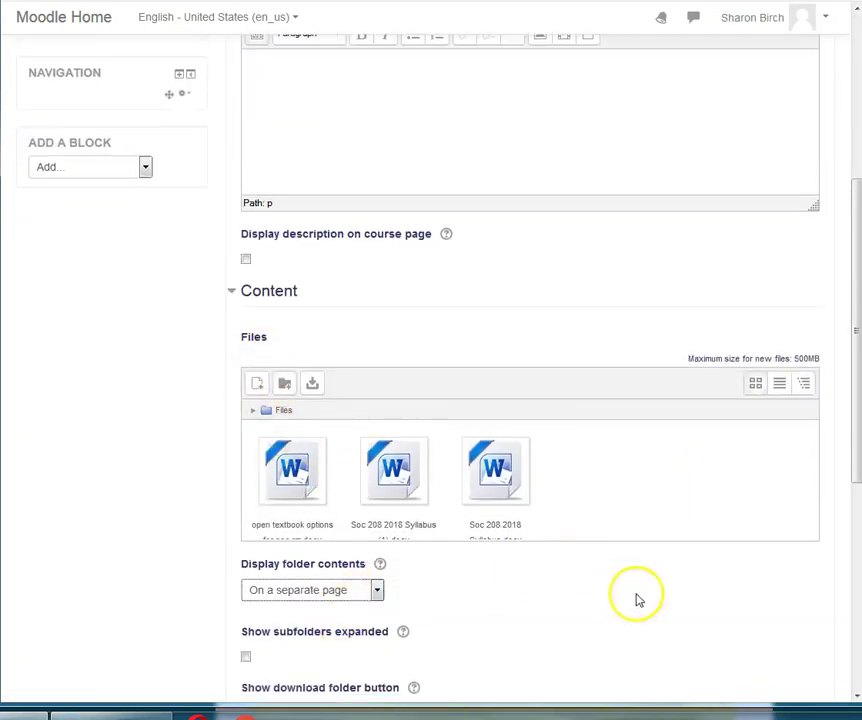
scroll(636, 594, down, 4)
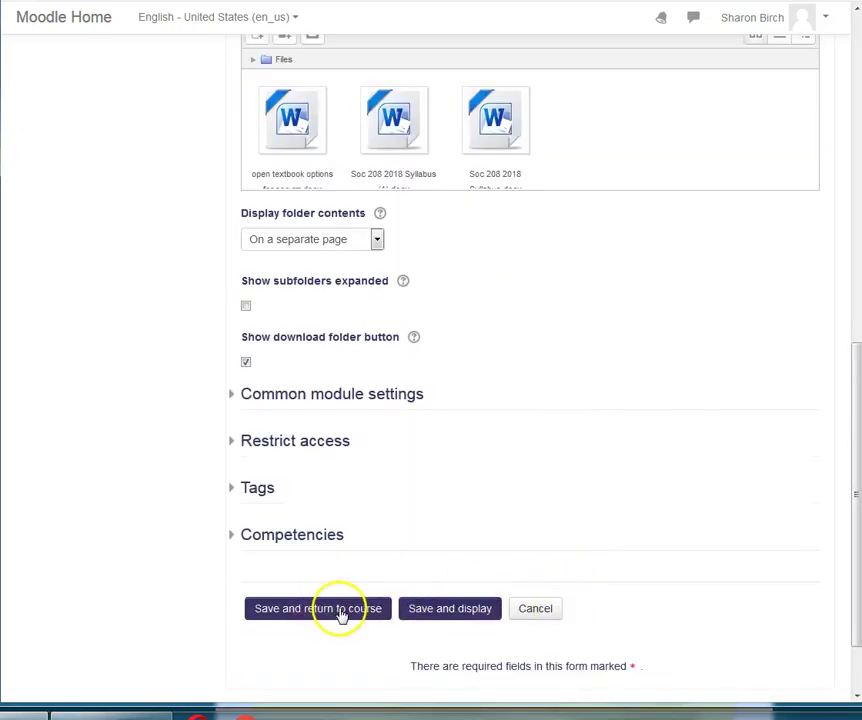
click(340, 618)
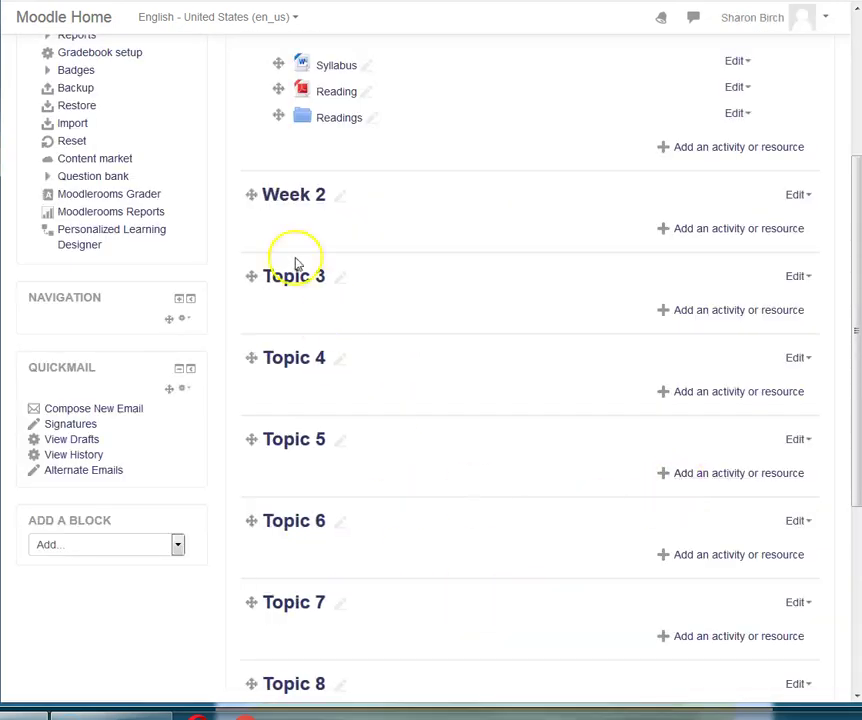
scroll(470, 347, up, 3)
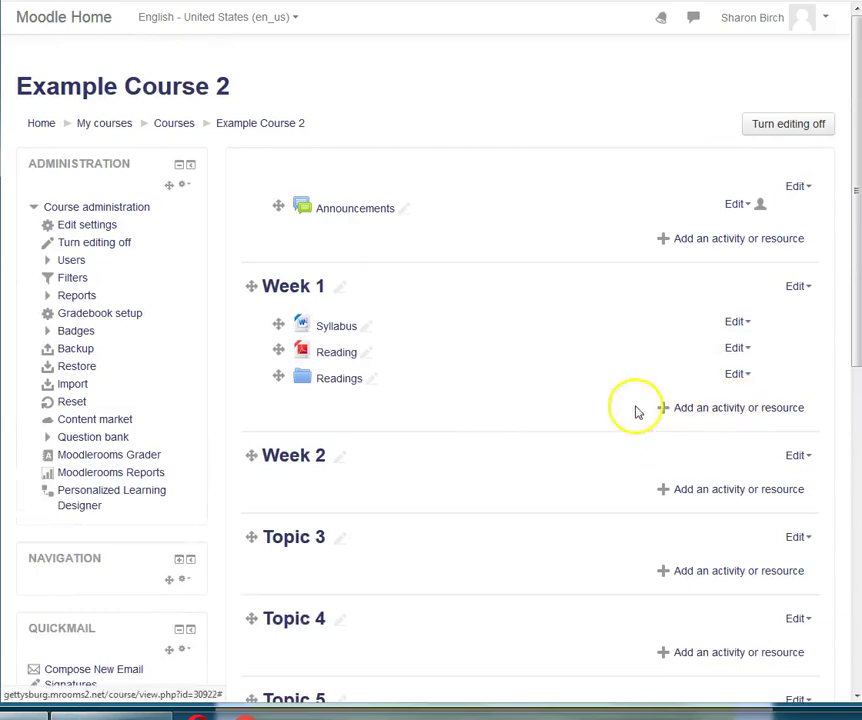